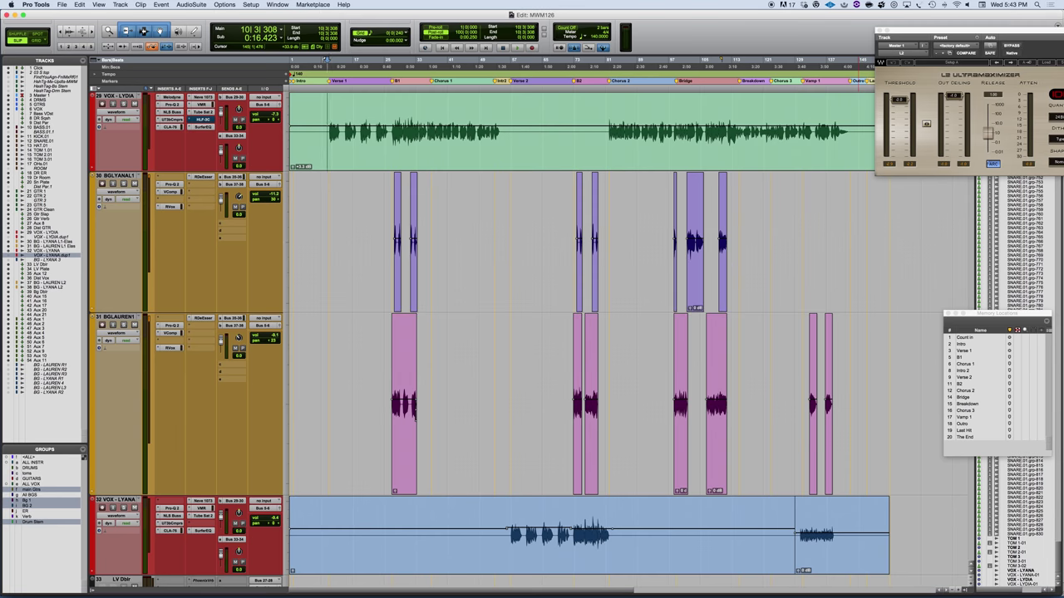
Step: Switch from the Edit window to the Mix window and scroll back to the Click channel
key(super+equal)
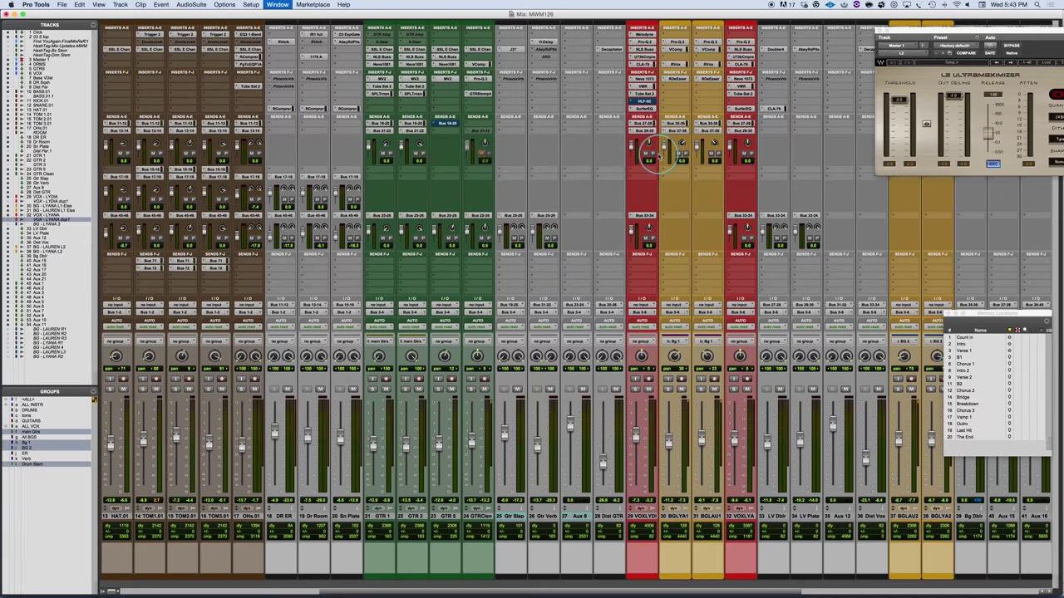
scroll(470, 403, left, 10)
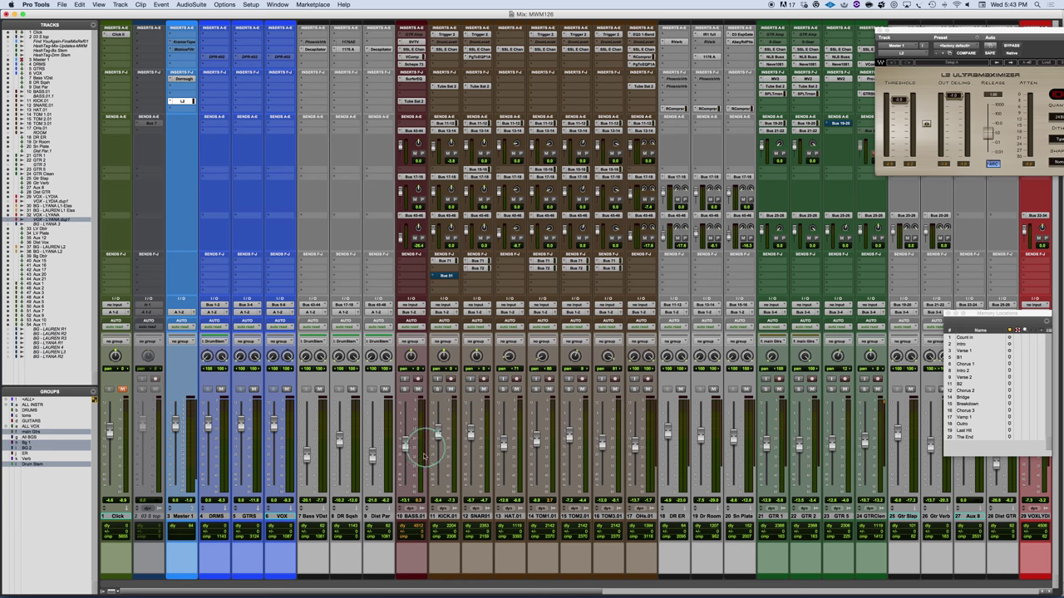
Step: With BASS.01 selected, create 6 new VCA Master tracks
click(411, 516)
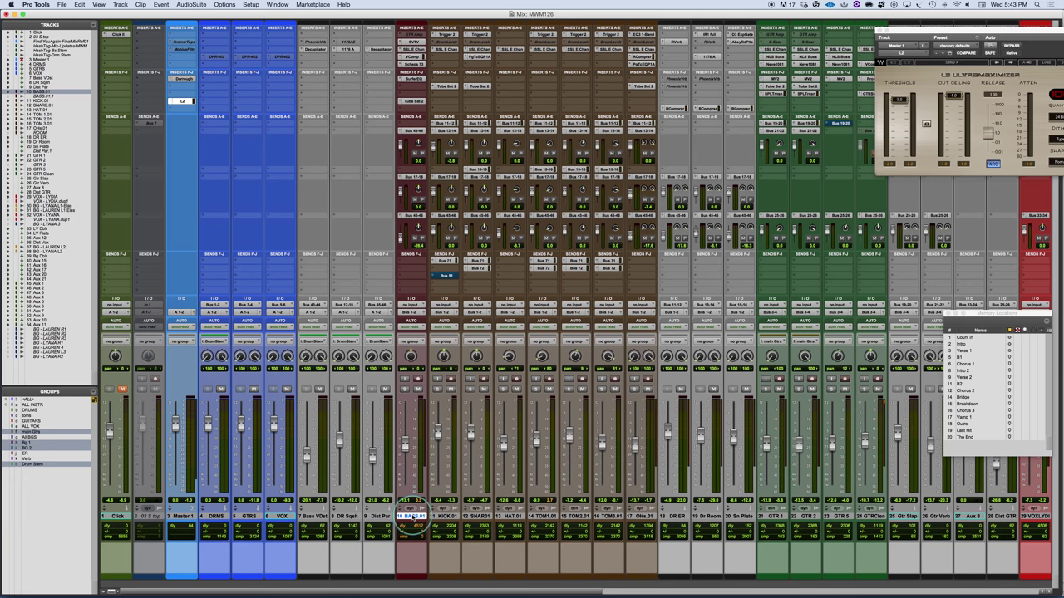
key(super+shift+n)
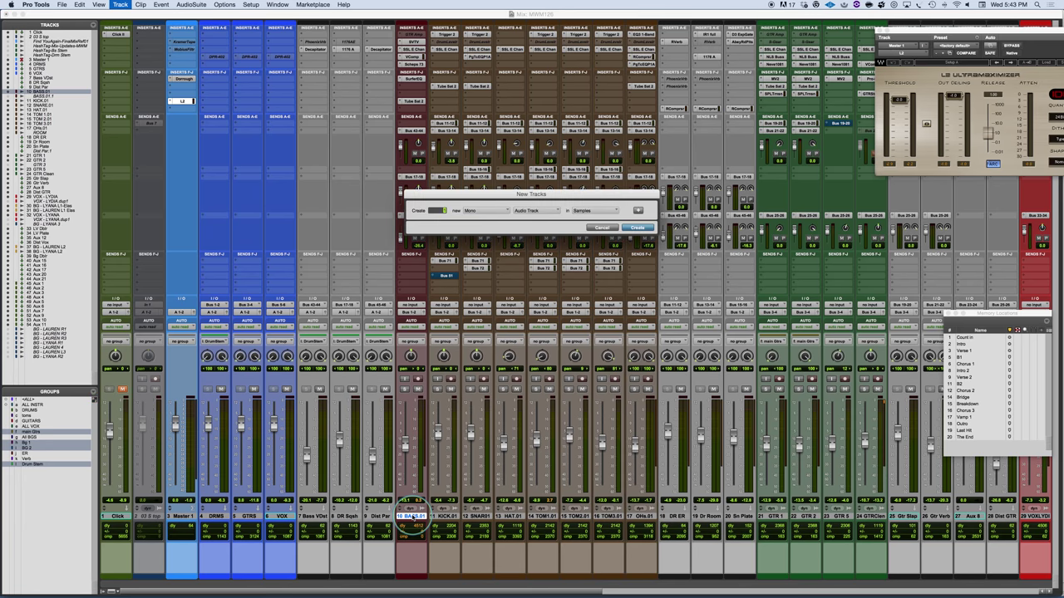
click(531, 214)
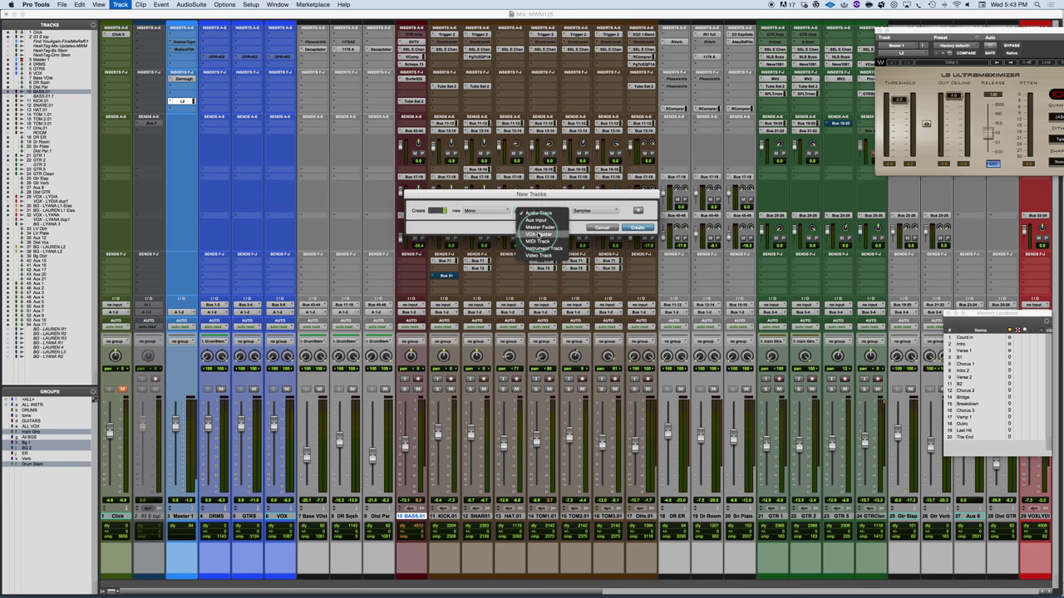
click(537, 233)
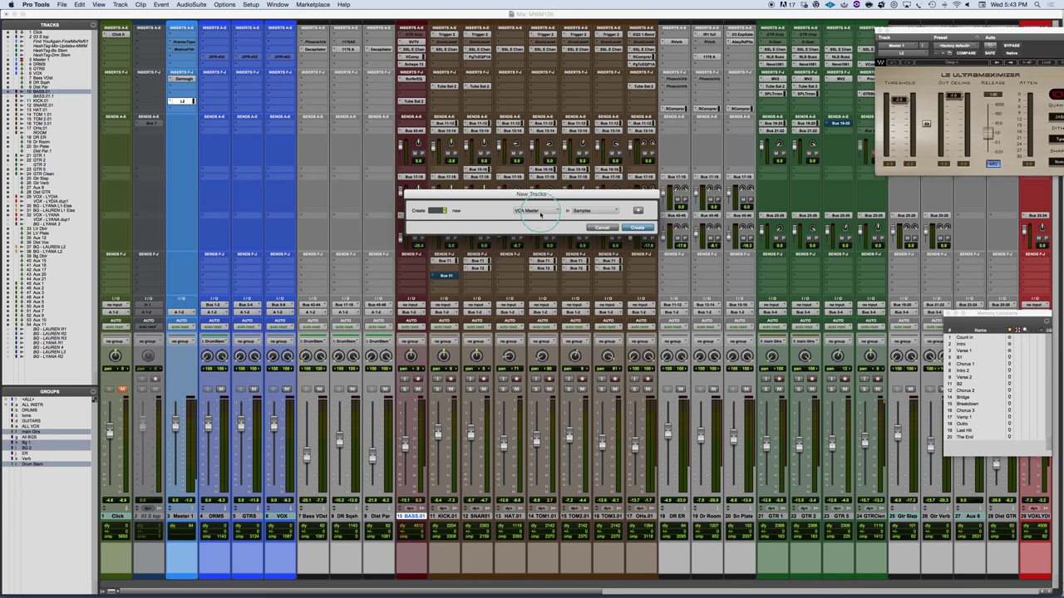
click(631, 230)
click(632, 230)
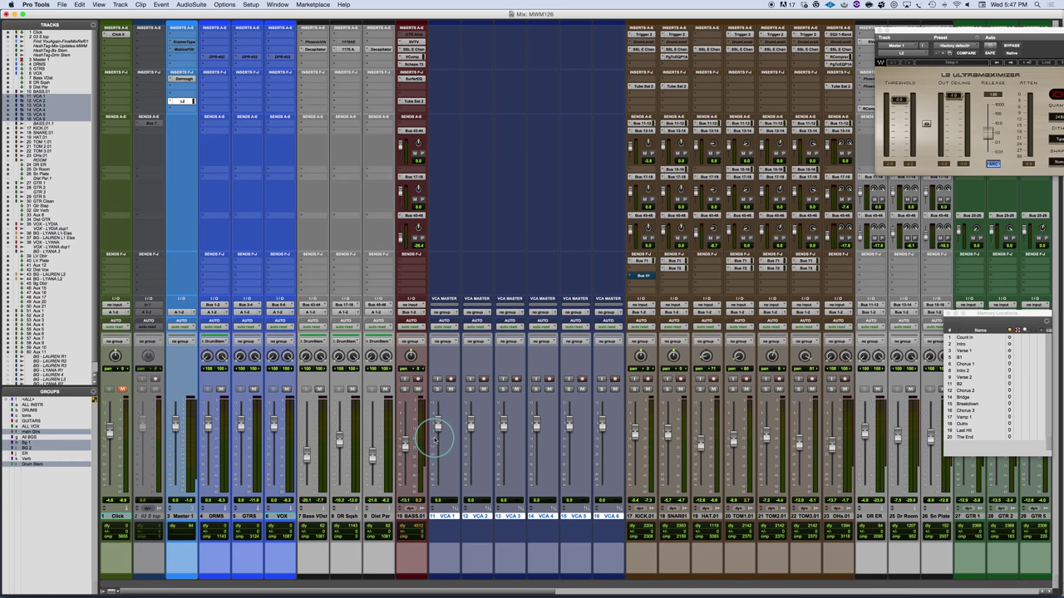
Step: Select the drum tracks and assign the DRUMS group to VCA 1
click(641, 516)
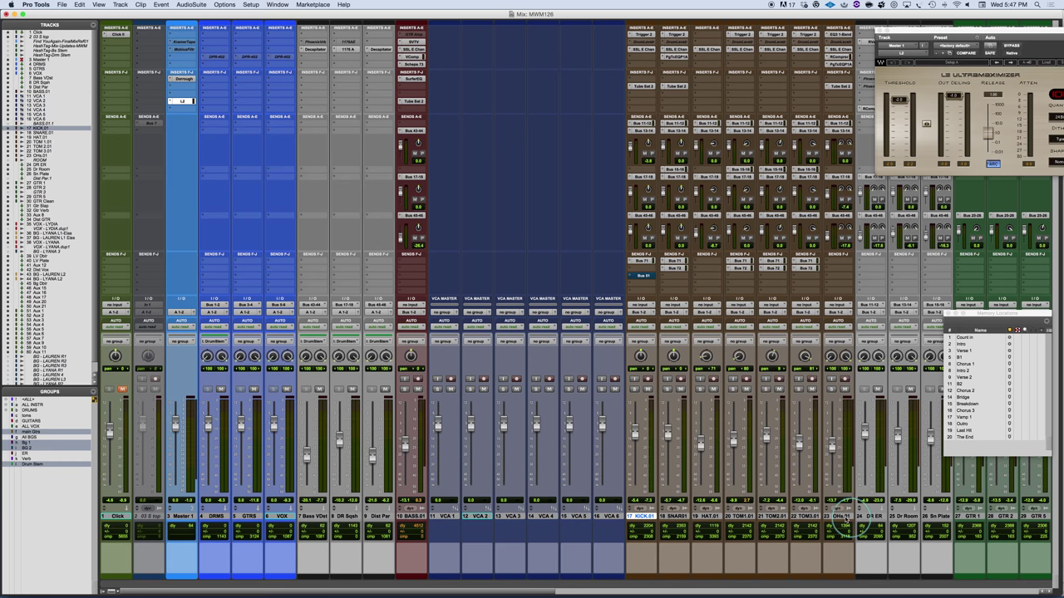
click(838, 516)
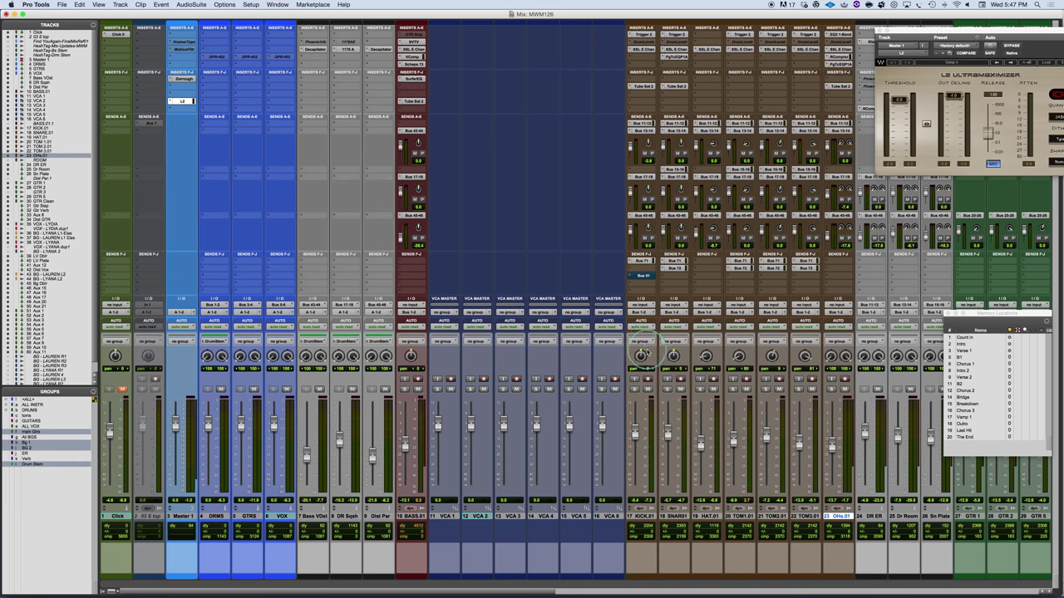
click(32, 410)
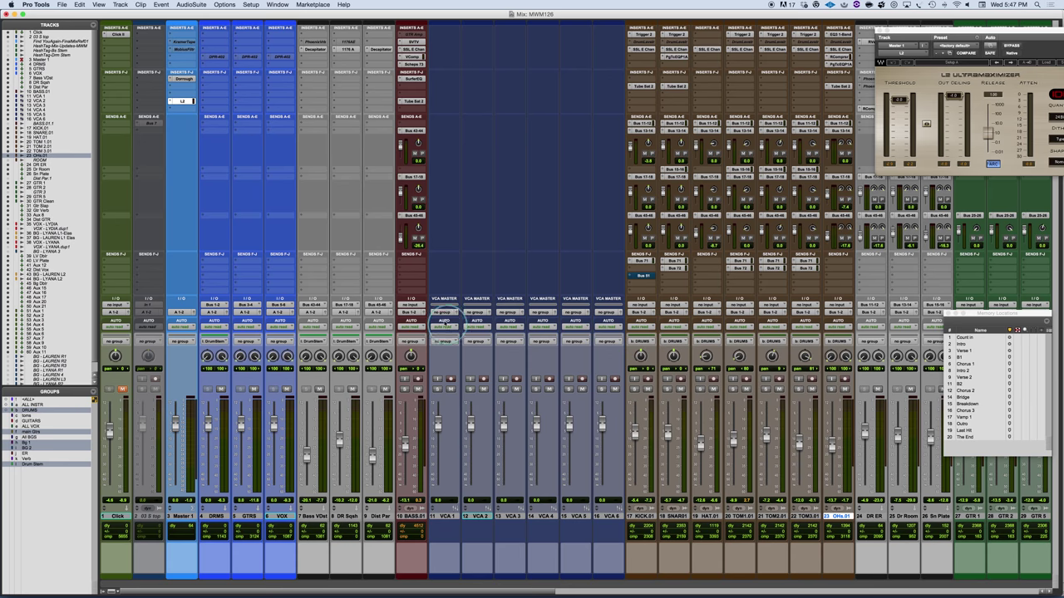
click(445, 314)
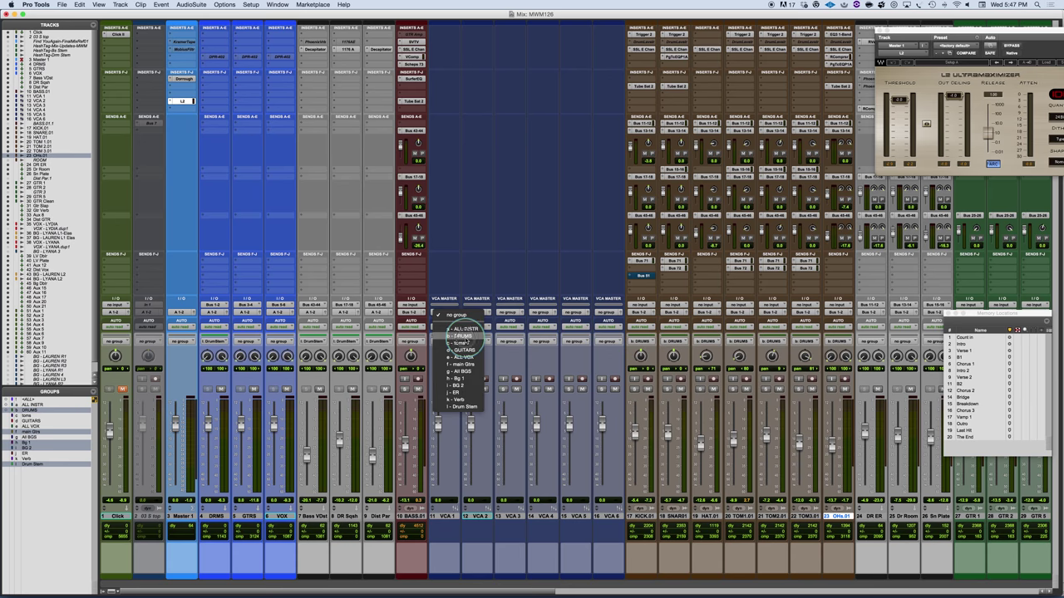
click(463, 336)
Step: Test muting the drums through VCA 1 and on KICK.01, leaving KICK.01 muted
click(450, 390)
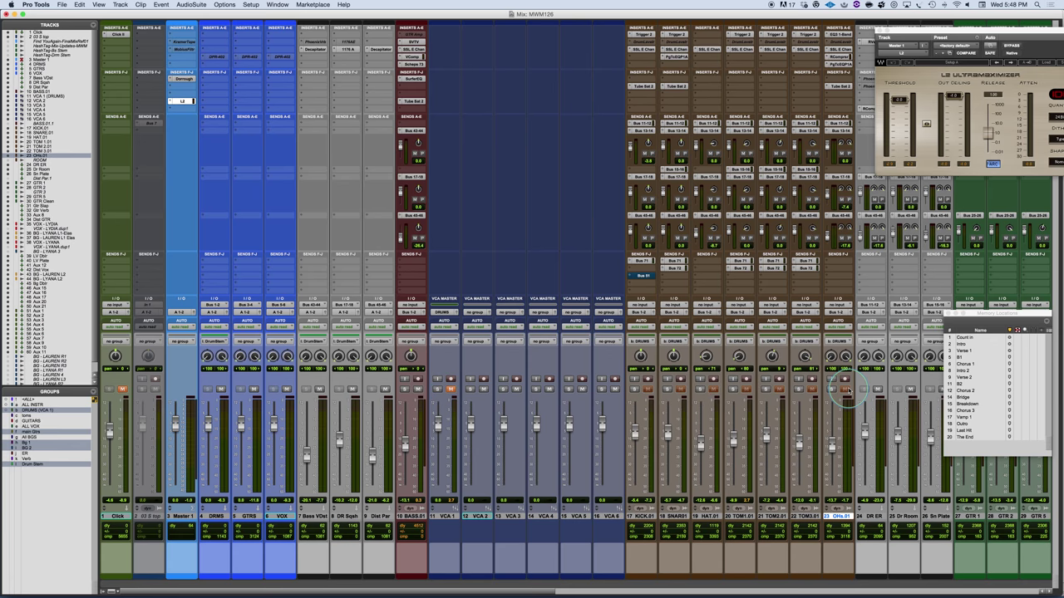
click(450, 389)
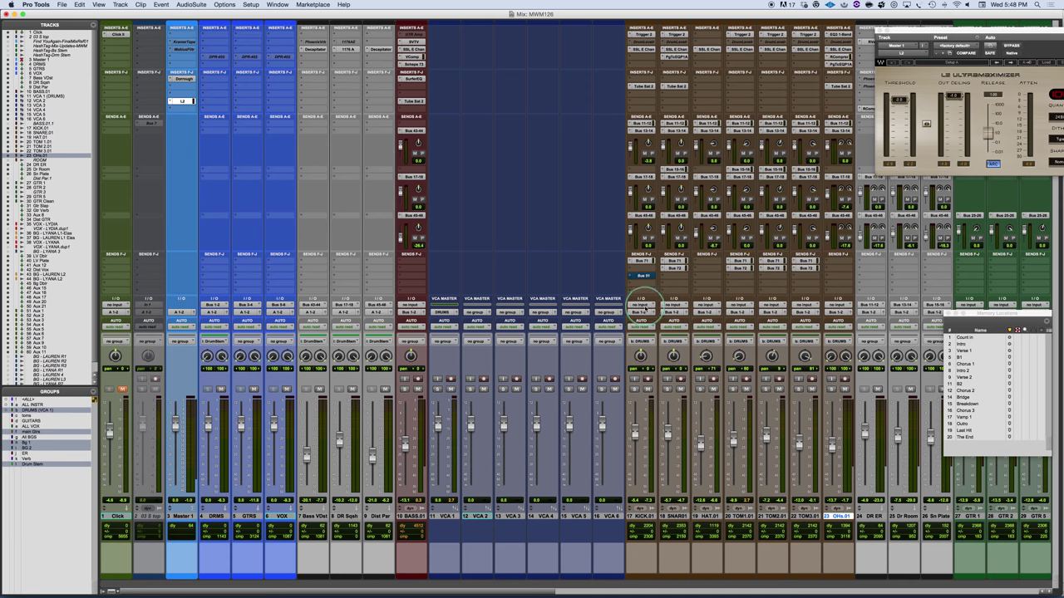
click(648, 389)
click(647, 390)
click(647, 390)
Step: Move VCA 1 between VCA 6 and KICK.01 and rename it DRUMS
click(447, 516)
drag(446, 516, 619, 520)
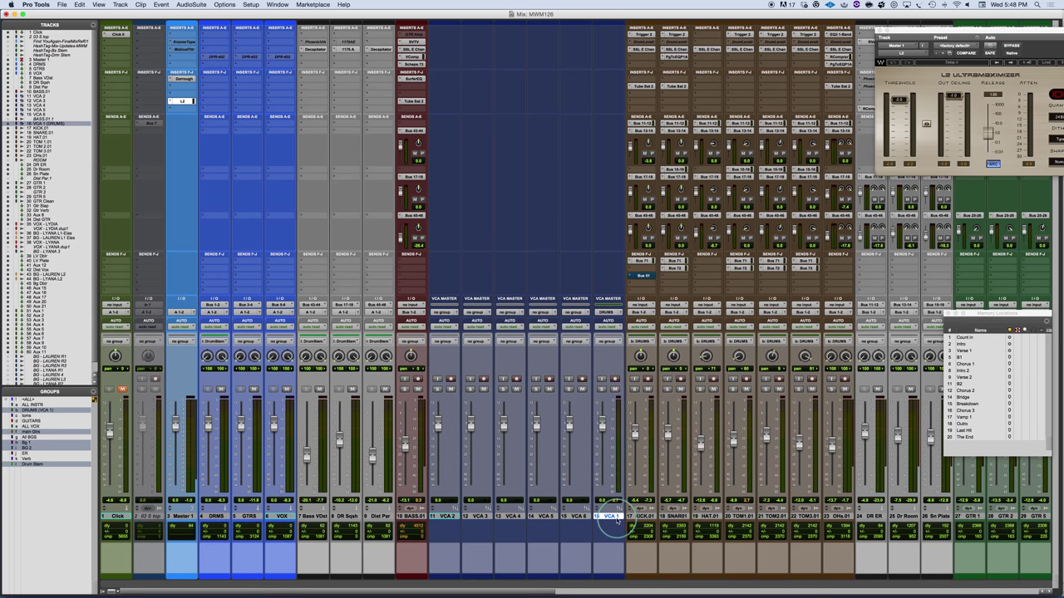
double_click(611, 516)
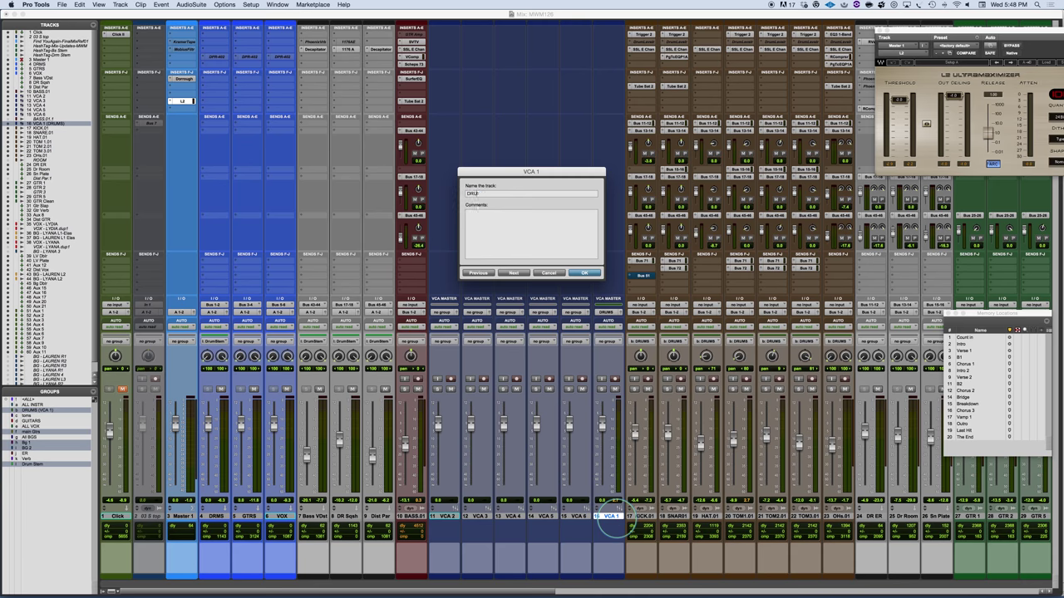
key(Return)
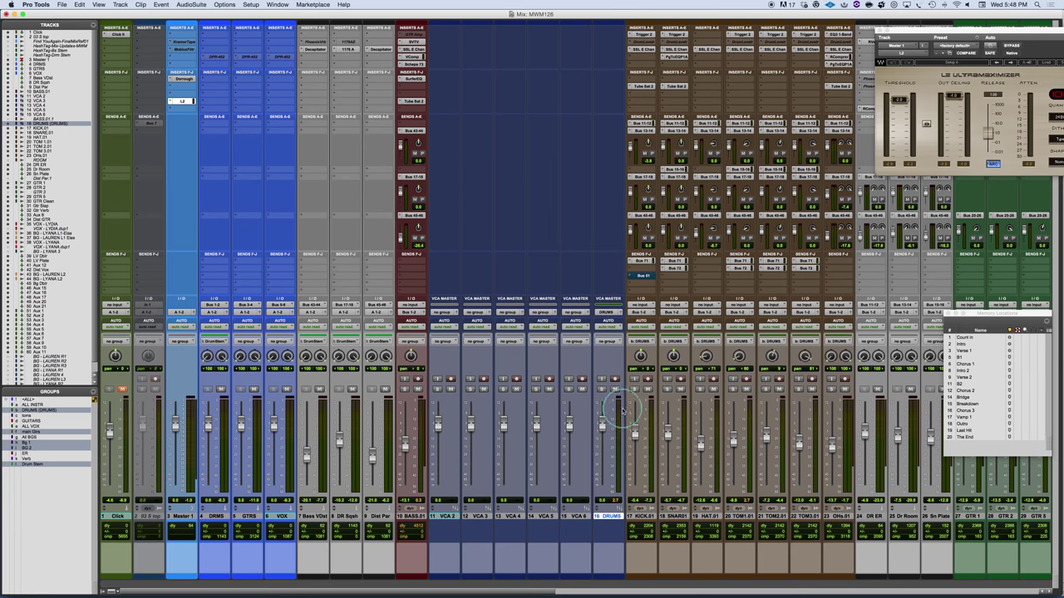
Step: Test Mute and Solo on the DRUMS VCA, leaving both off
click(615, 389)
click(615, 389)
click(602, 389)
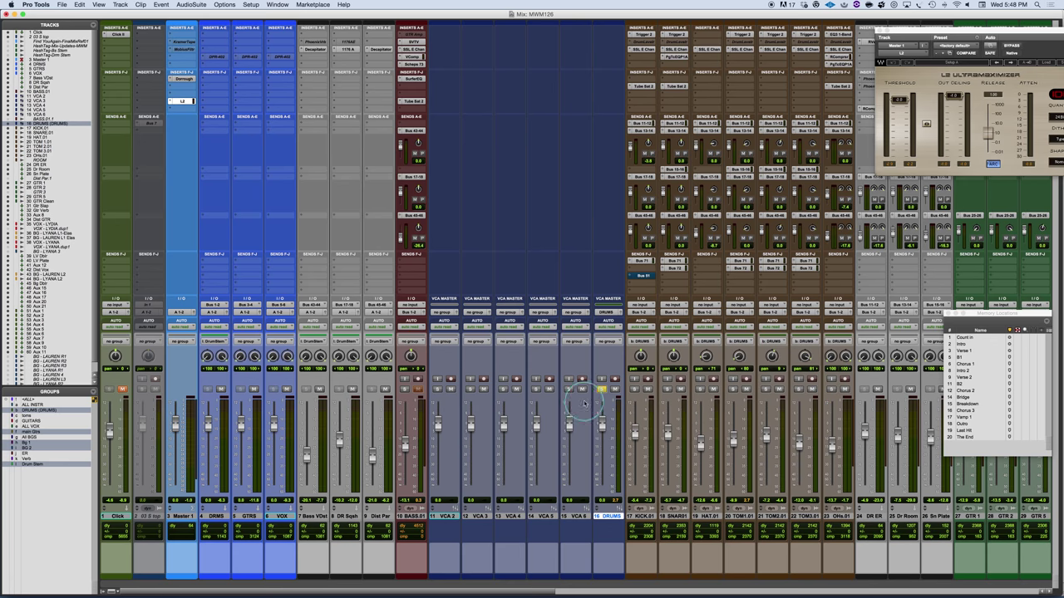
click(602, 389)
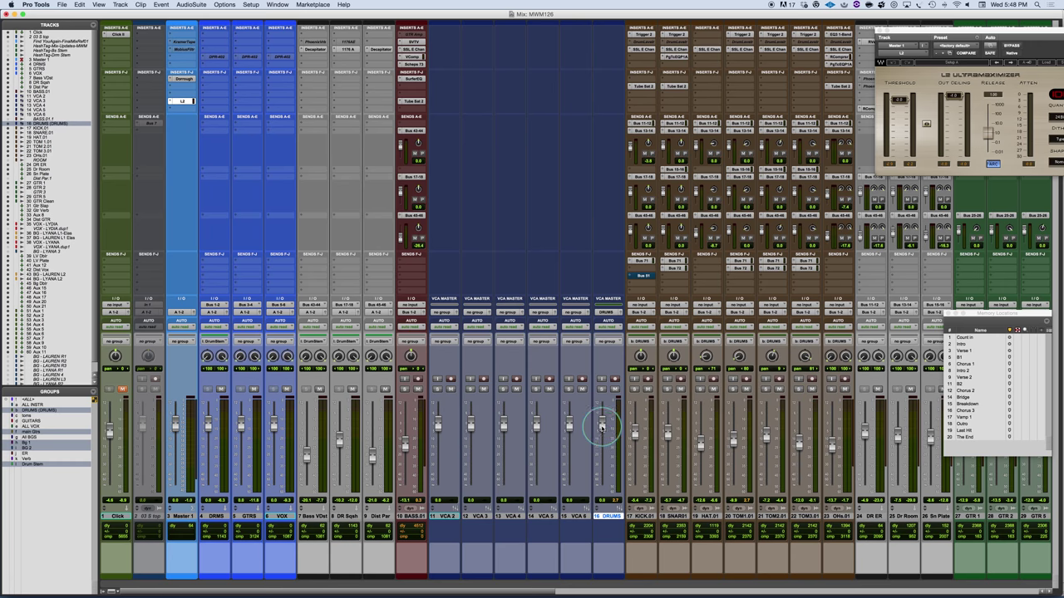
Step: Ride the DRUMS VCA fader to +1.8 and +3.1, then down, resetting it to 0.0 each time
mouse_move(602, 426)
mouse_down()
mouse_move(602, 441)
mouse_move(603, 427)
mouse_up()
drag(602, 422, 602, 418)
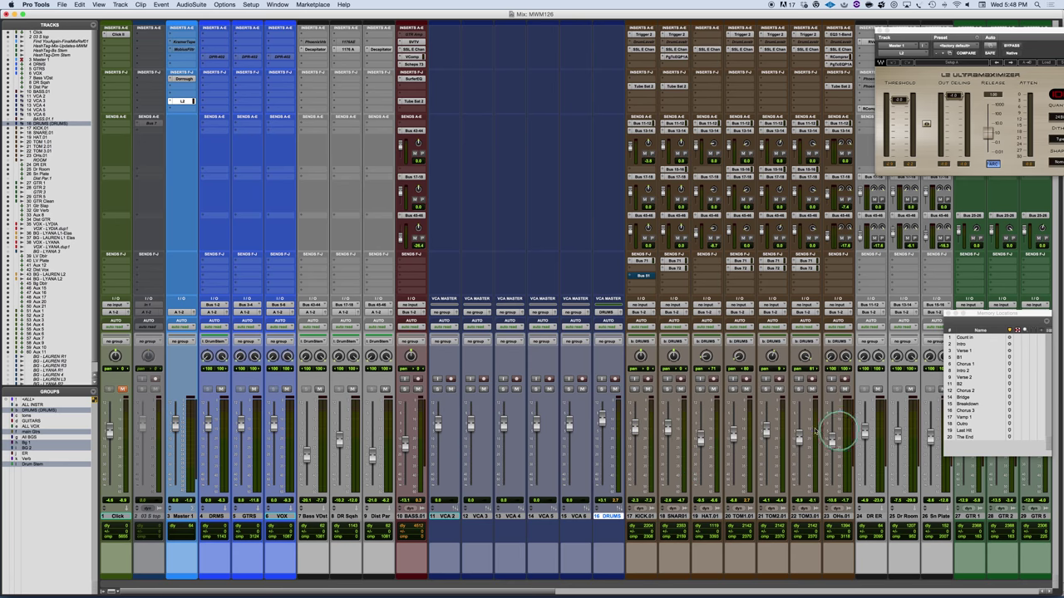
alt+click(602, 419)
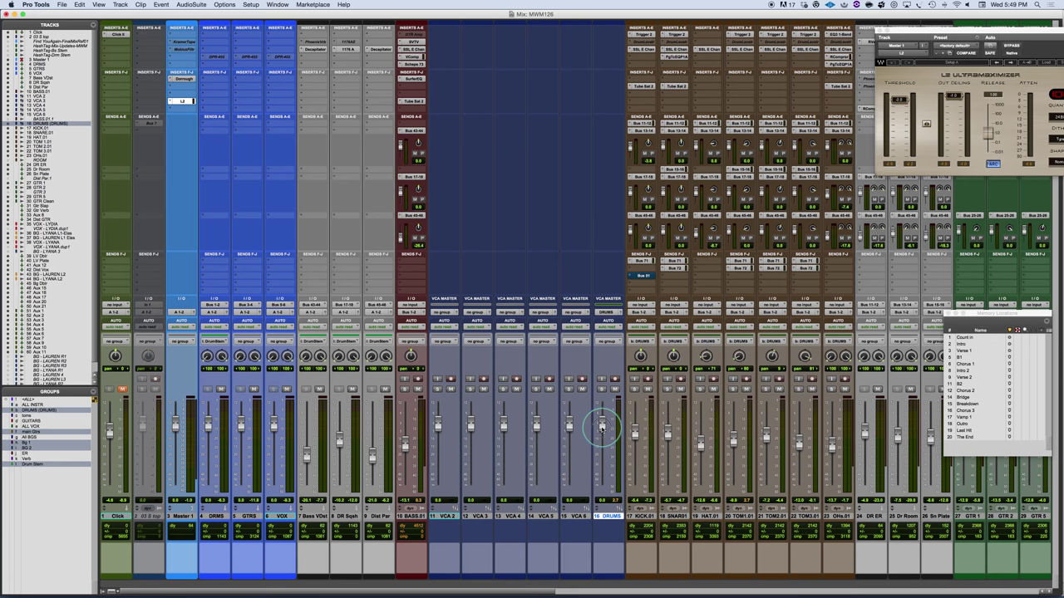
drag(602, 427, 603, 429)
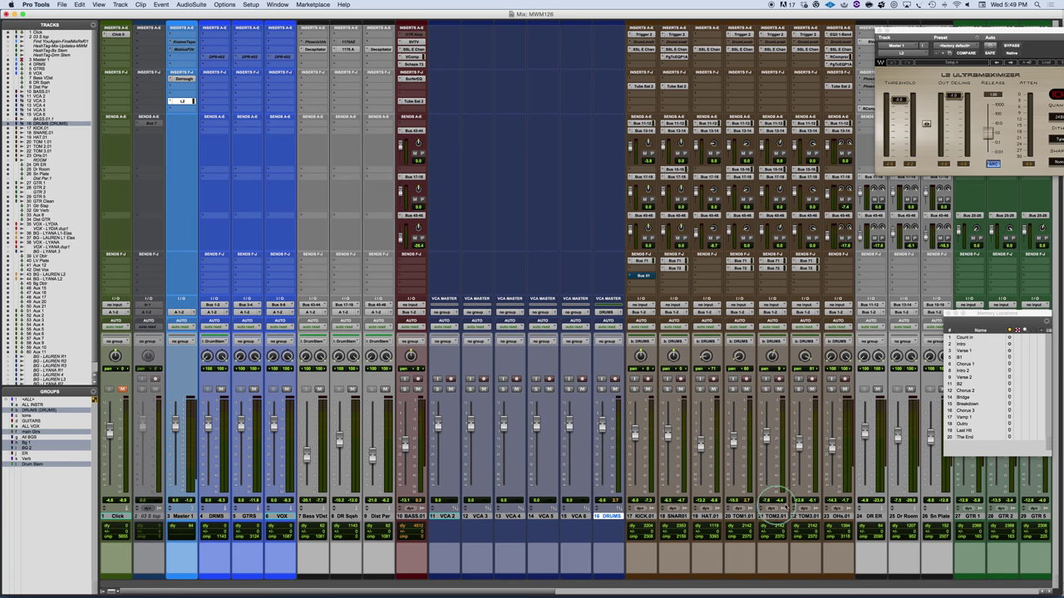
alt+click(603, 424)
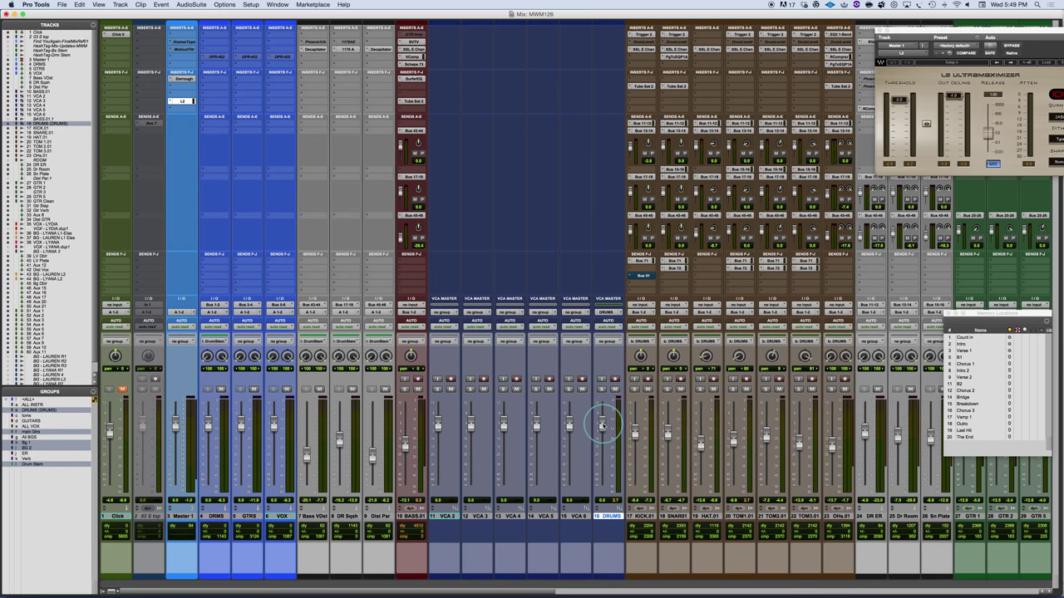
Step: Move VCA 2 beside the guitar tracks and assign it the GUITARS group
scroll(762, 451, right, 3)
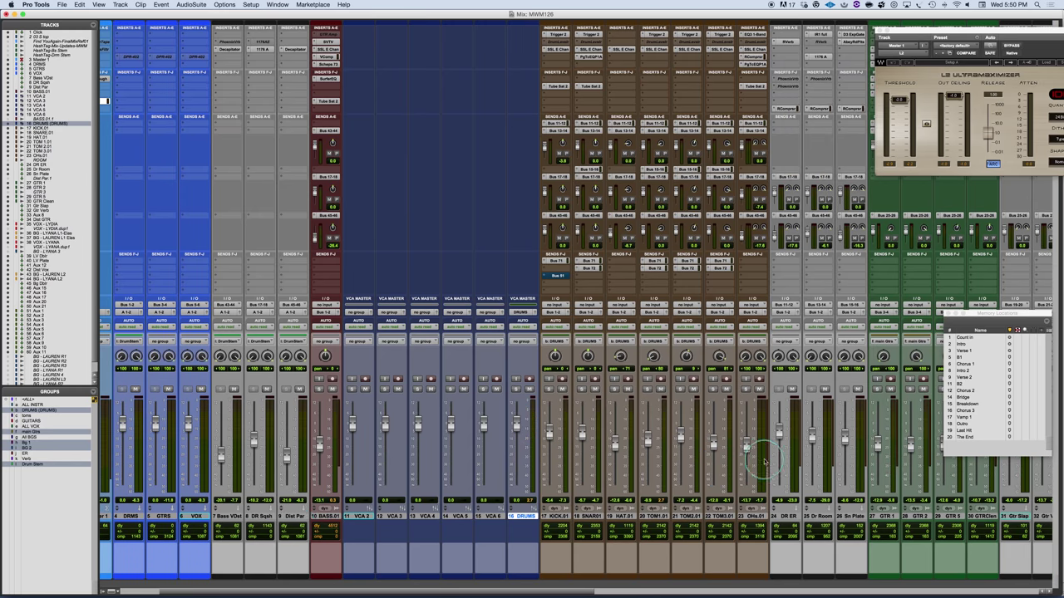
drag(358, 516, 852, 509)
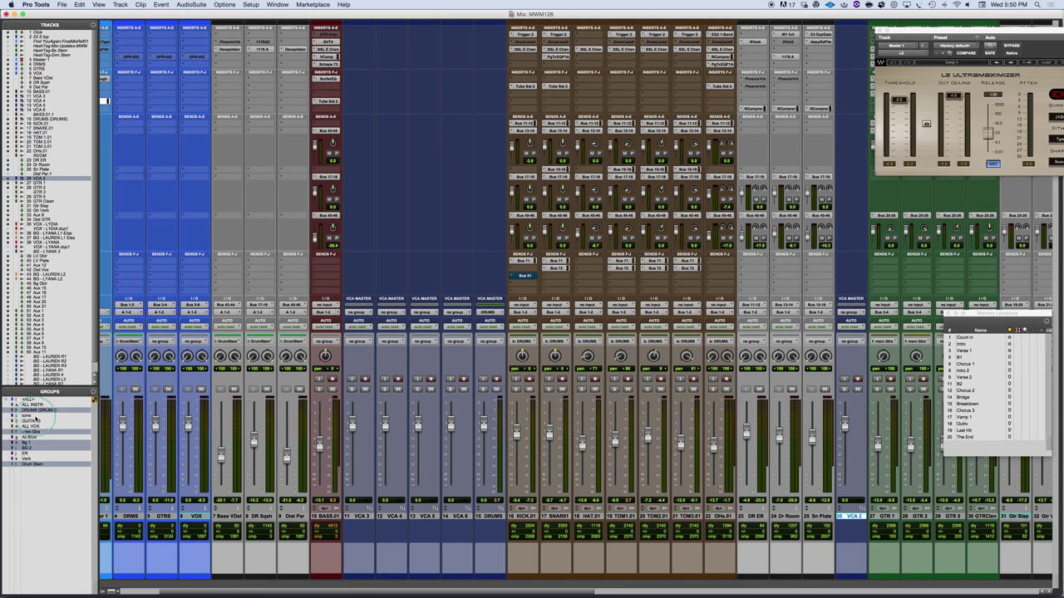
click(33, 420)
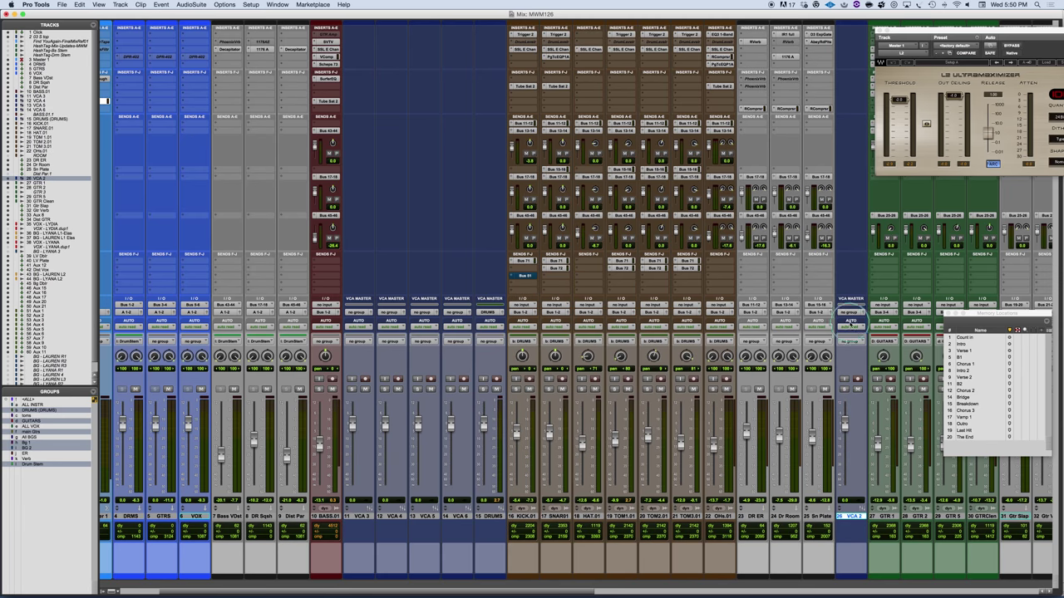
click(862, 314)
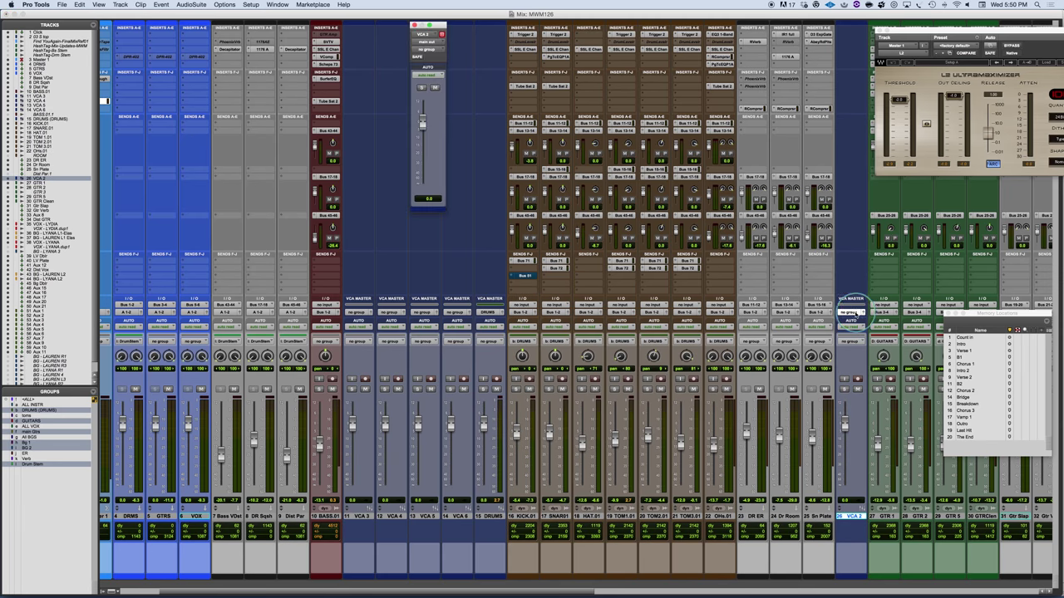
click(851, 313)
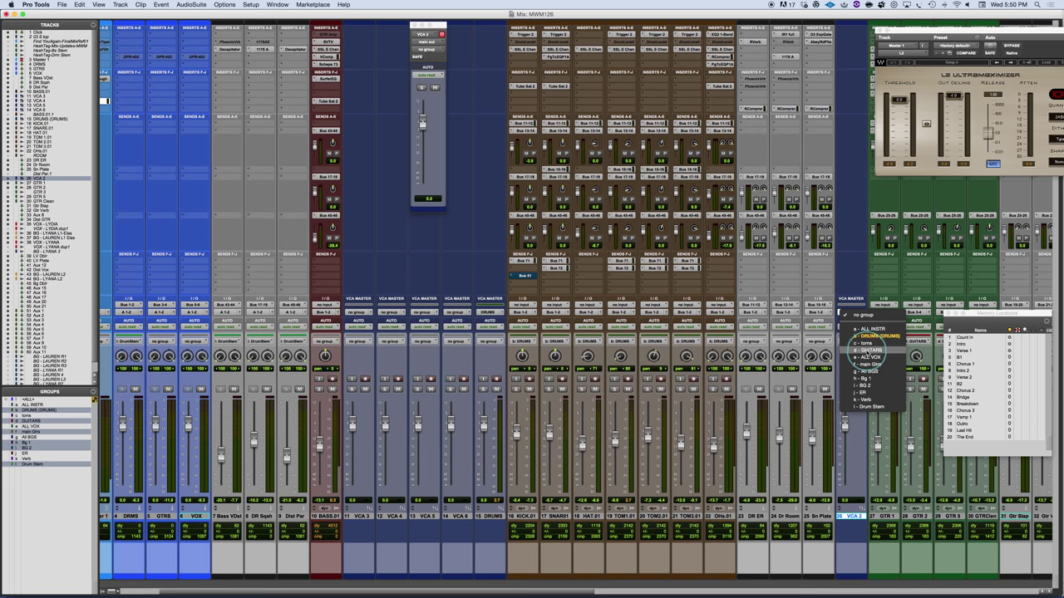
click(866, 349)
Step: Test VCA 2's mute, then during playback lower it to -6.2 and return it to 0.0
click(859, 391)
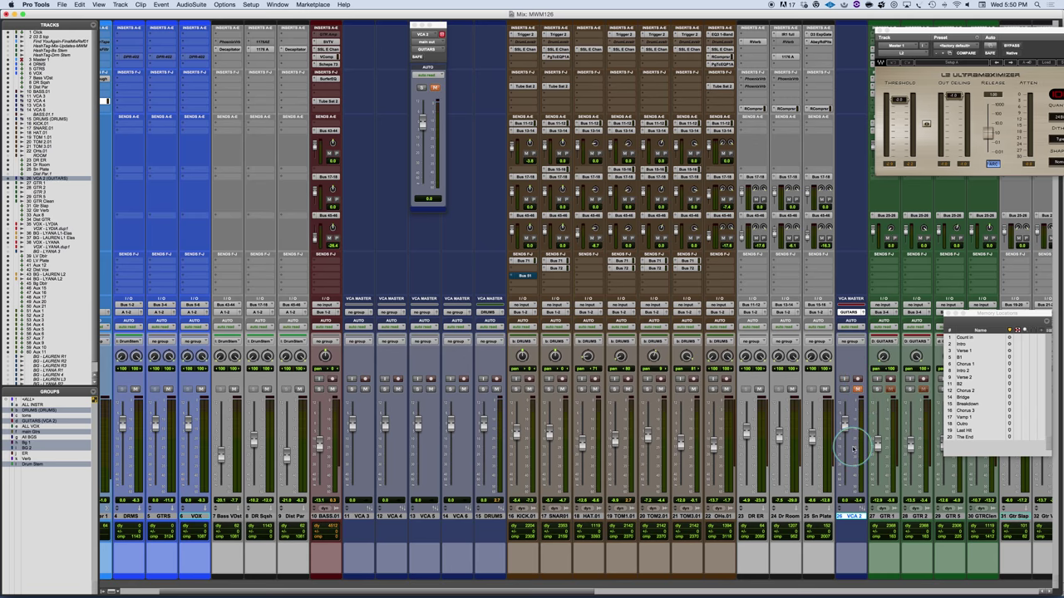
scroll(847, 436, right, 6)
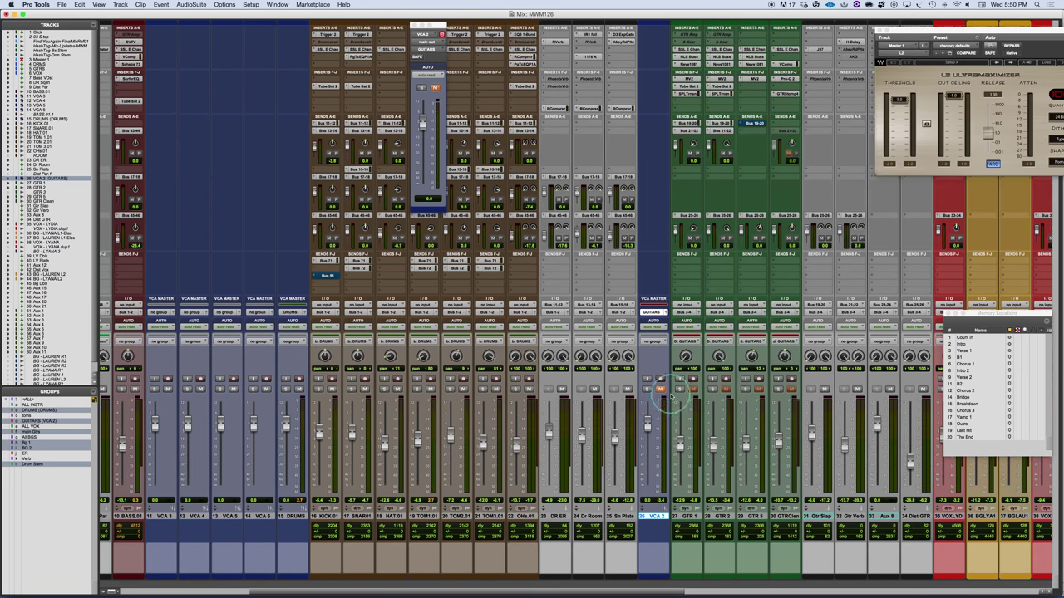
click(657, 389)
key(space)
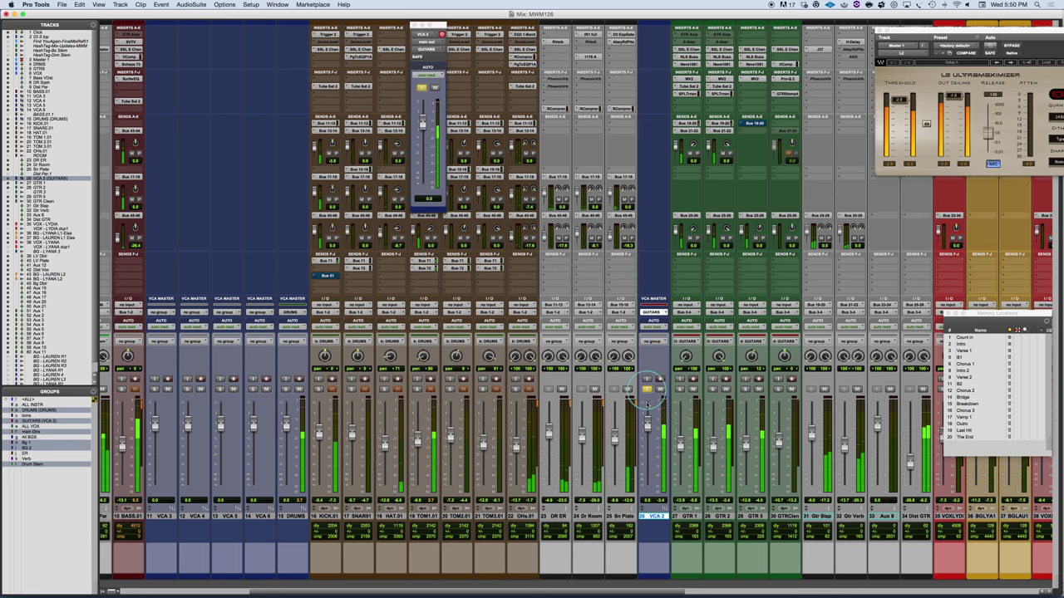
mouse_move(651, 416)
mouse_down()
mouse_move(648, 453)
mouse_move(648, 424)
mouse_up()
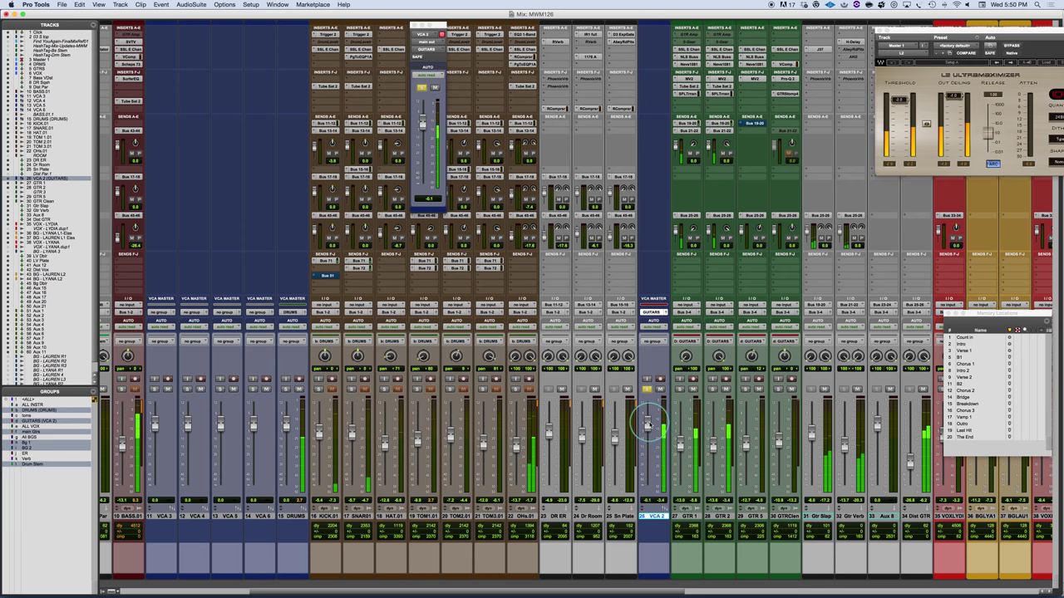
drag(649, 424, 648, 422)
click(724, 387)
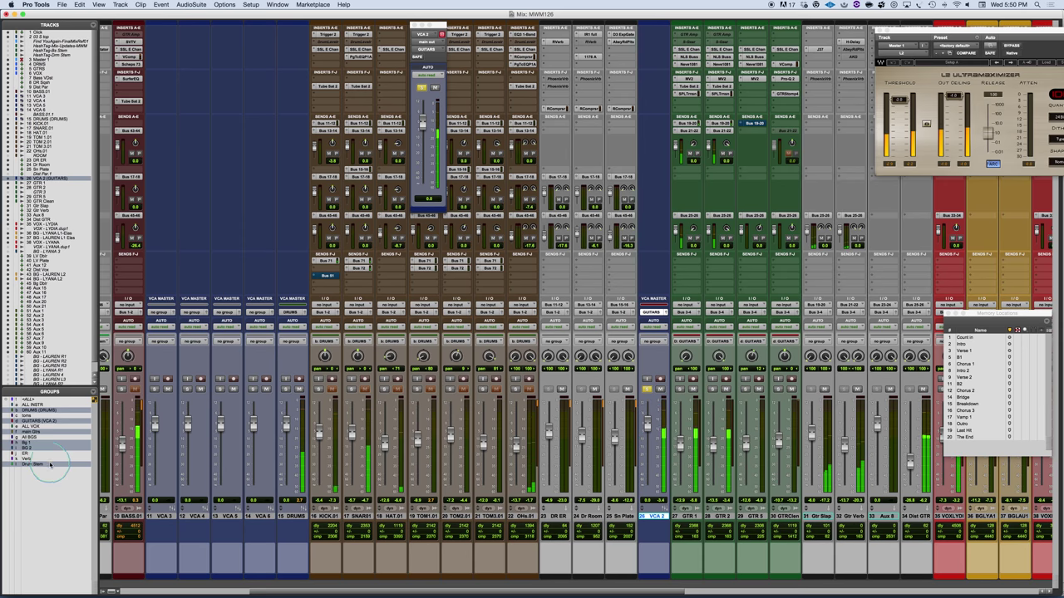
click(21, 432)
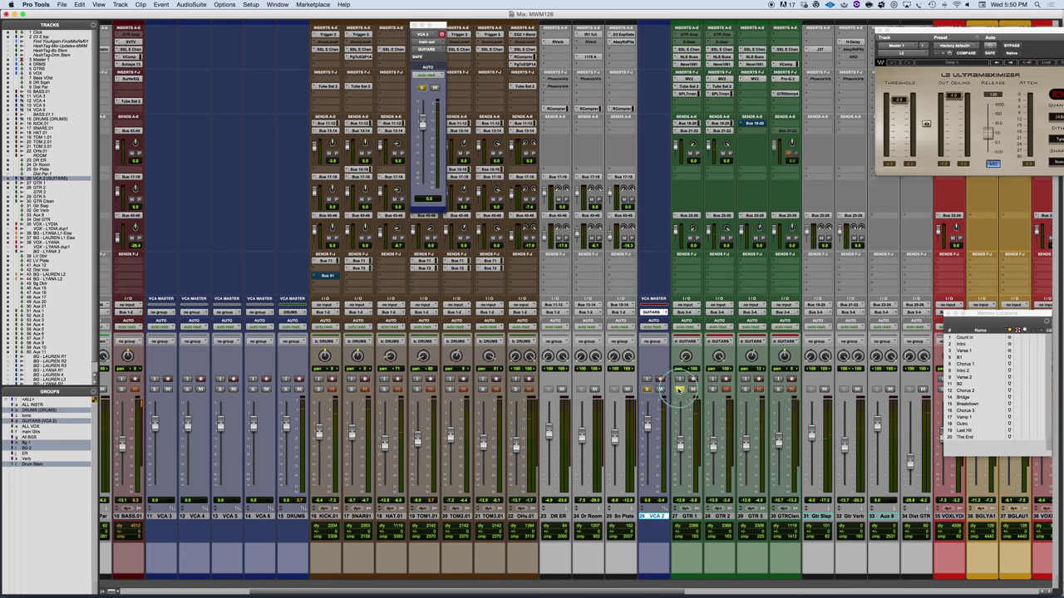
Step: Unsolo GTR 1 and raise its fader from -12.0 to -7.3 dB
click(679, 388)
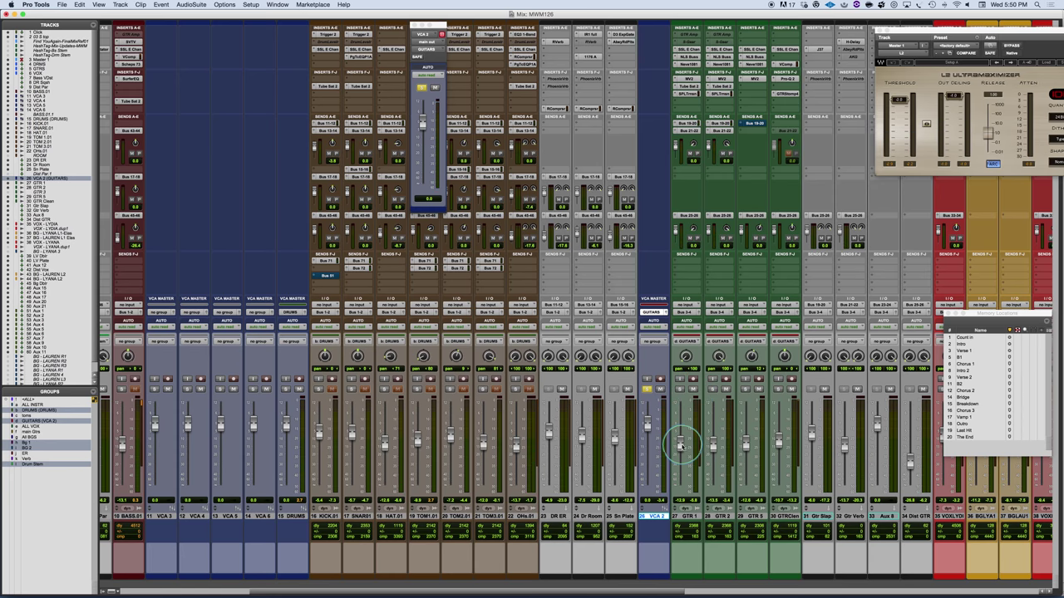
drag(680, 446, 680, 431)
scroll(778, 445, right, 3)
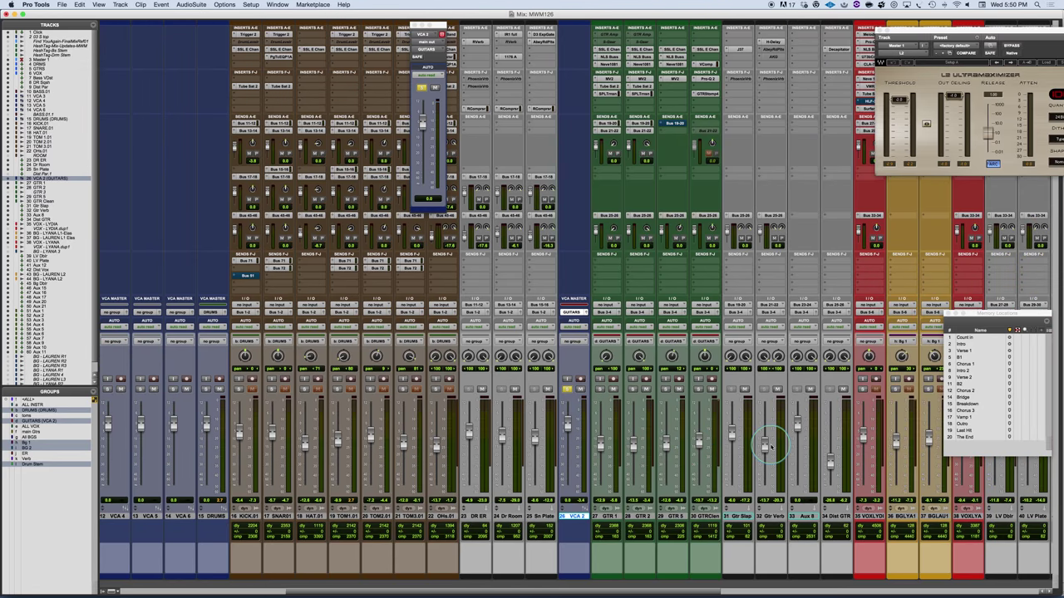
scroll(770, 447, right, 1)
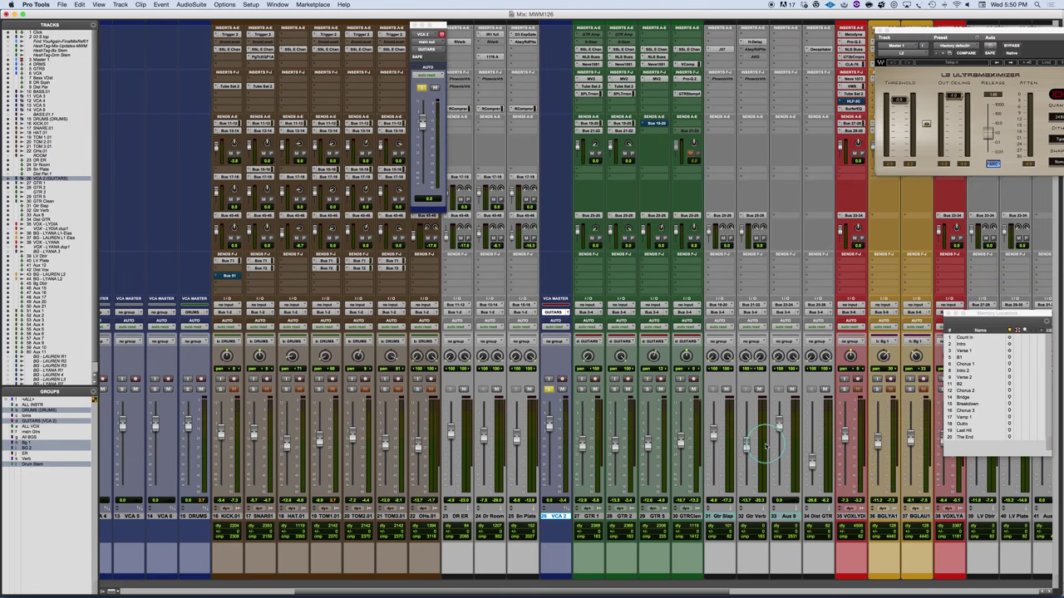
scroll(766, 446, left, 8)
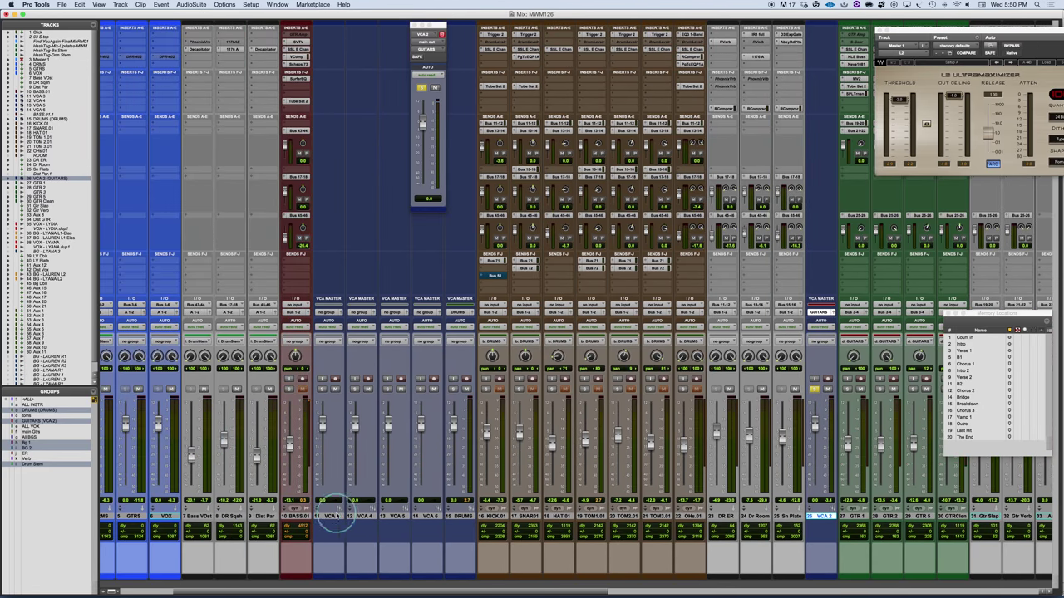
click(332, 513)
Step: Move VCA 3 ahead of the vocal tracks and select vocal tracks 35–38
scroll(1058, 516, right, 3)
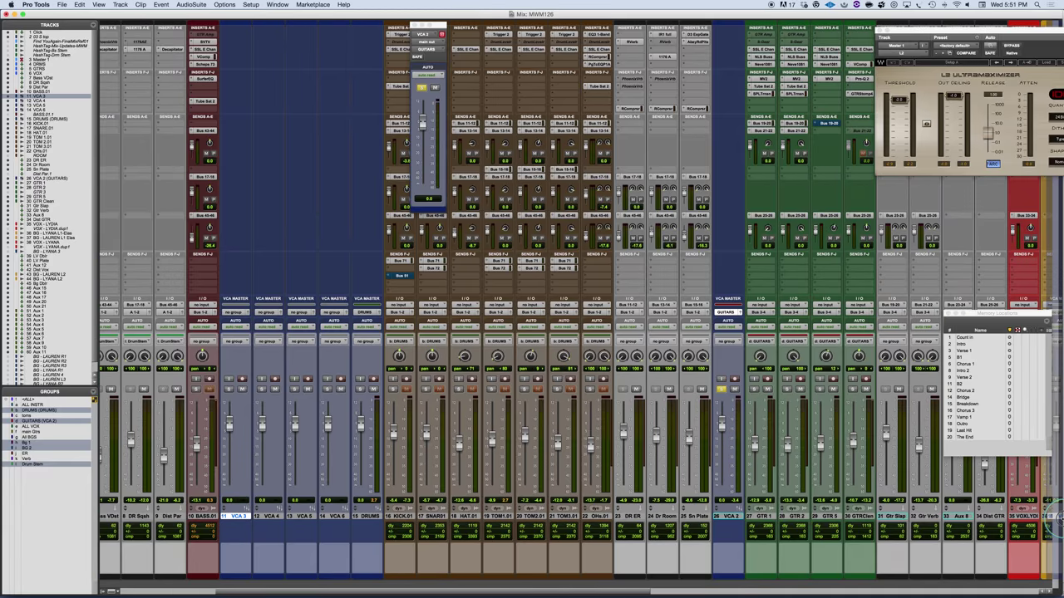
drag(1058, 516, 799, 529)
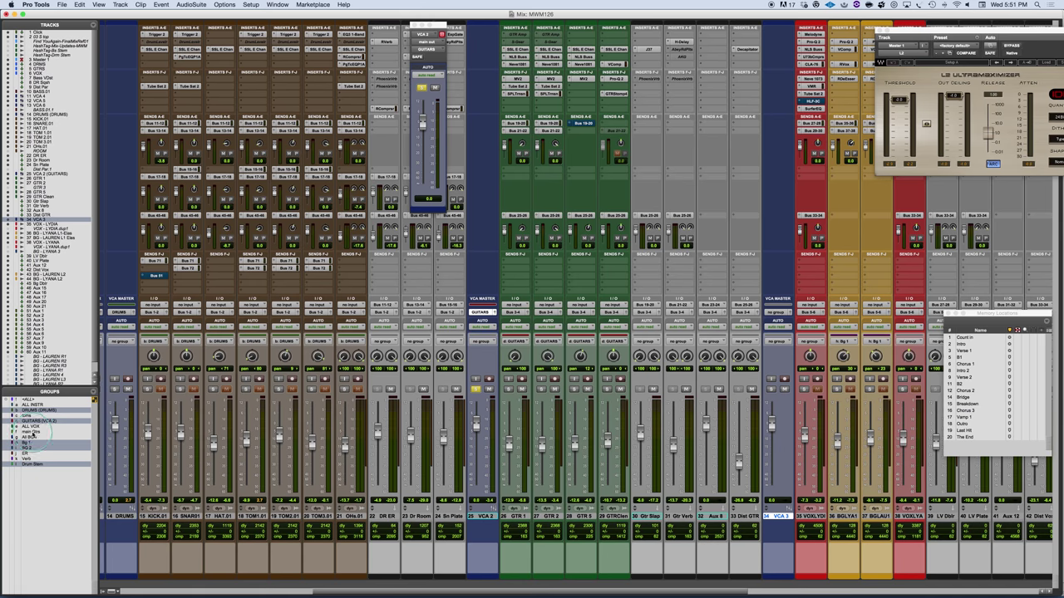
click(33, 438)
click(12, 432)
click(808, 516)
shift+click(911, 516)
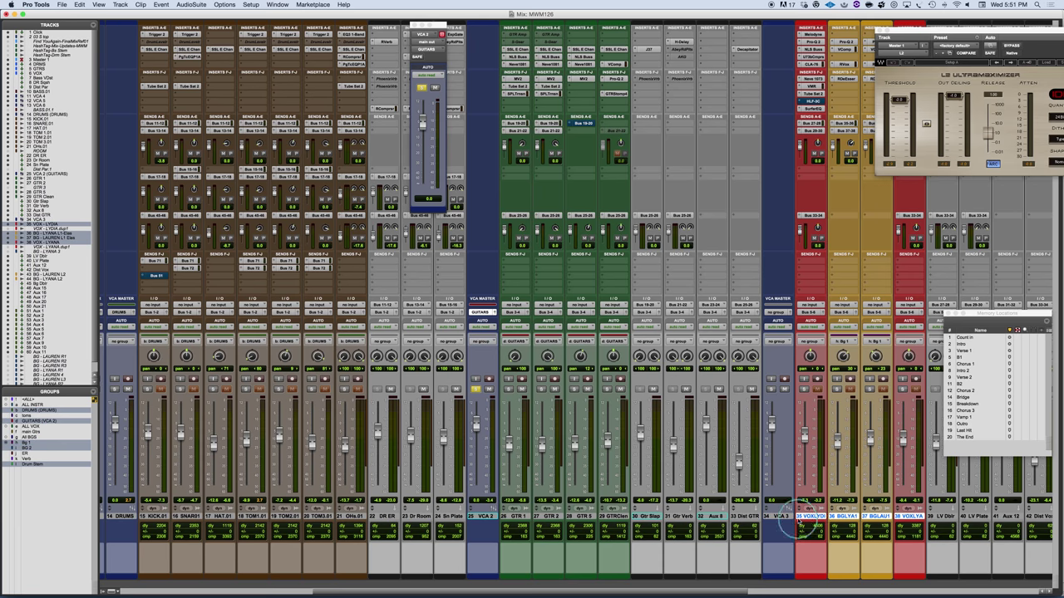
Step: Create a group named 'LEad Vox' from the four selected vocal tracks
key(super+g)
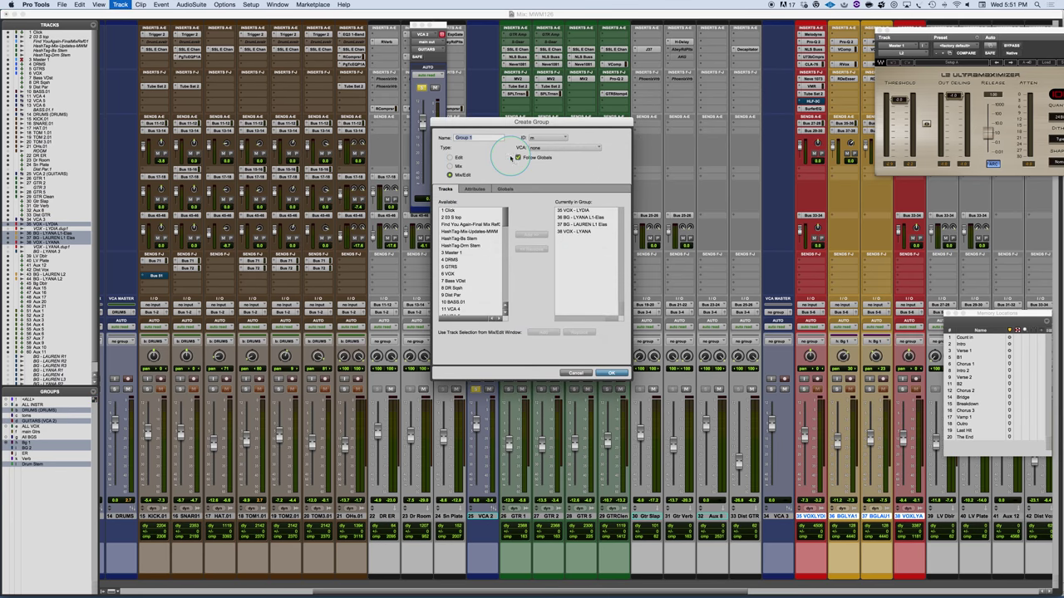
text(LEad Vox)
key(Return)
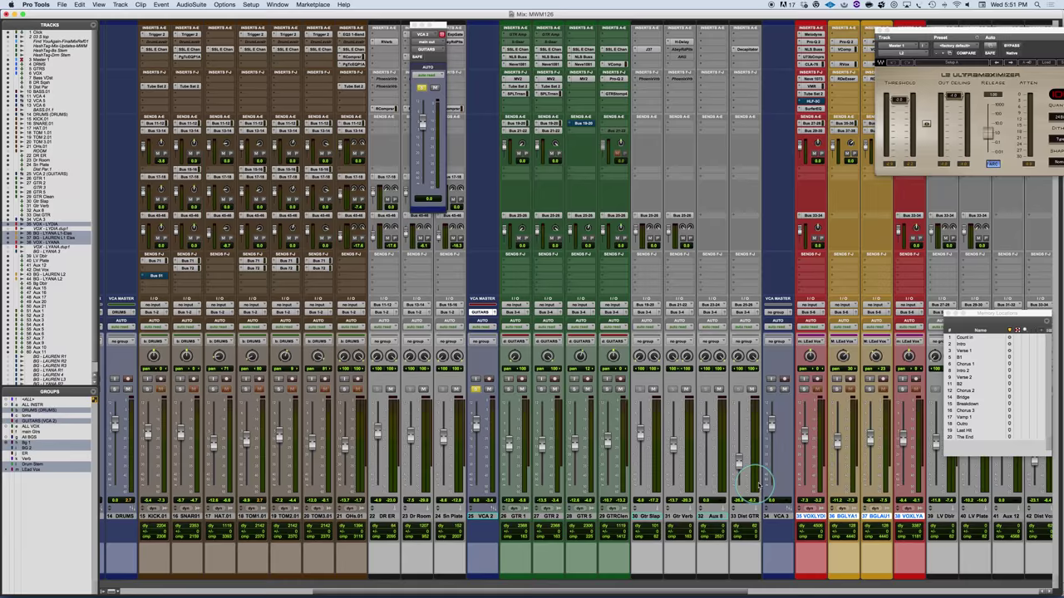
scroll(758, 482, right, 6)
scroll(873, 544, right, 2)
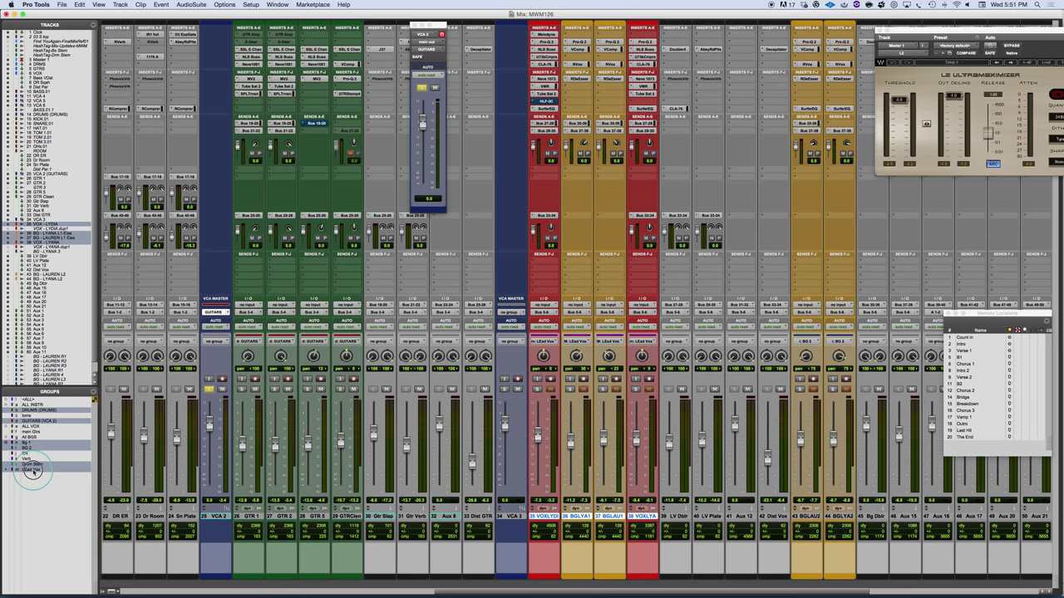
Step: Remove the two backing vocal tracks, 36 and 37, from the LEad Vox group
right_click(32, 464)
click(33, 485)
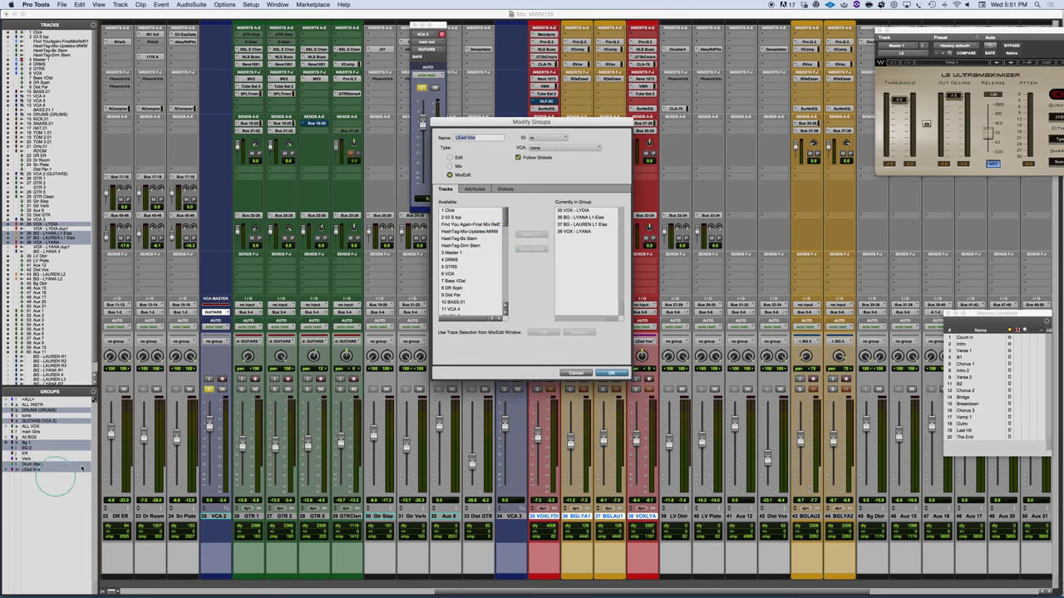
click(582, 217)
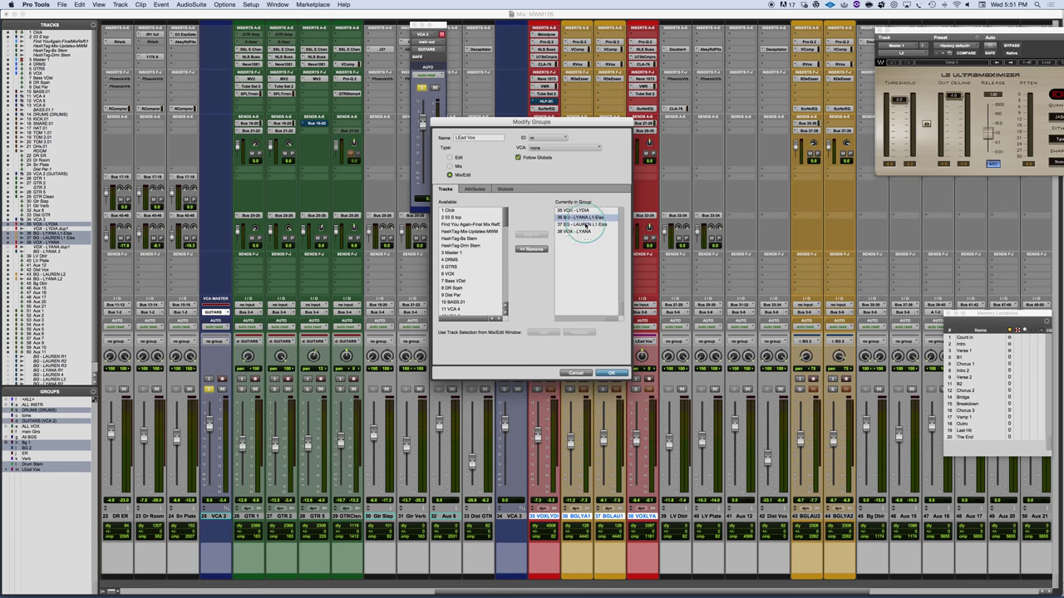
shift+click(584, 224)
click(532, 249)
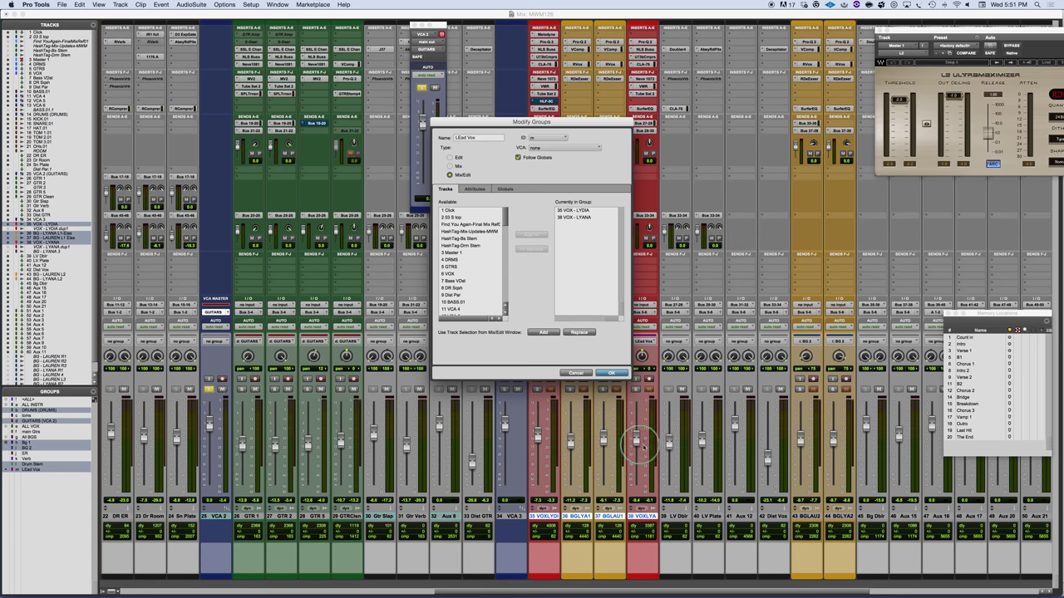
Step: Confirm the group change, move VOXLYA next to VOXLYDI, and test VCA 3's mute
click(611, 372)
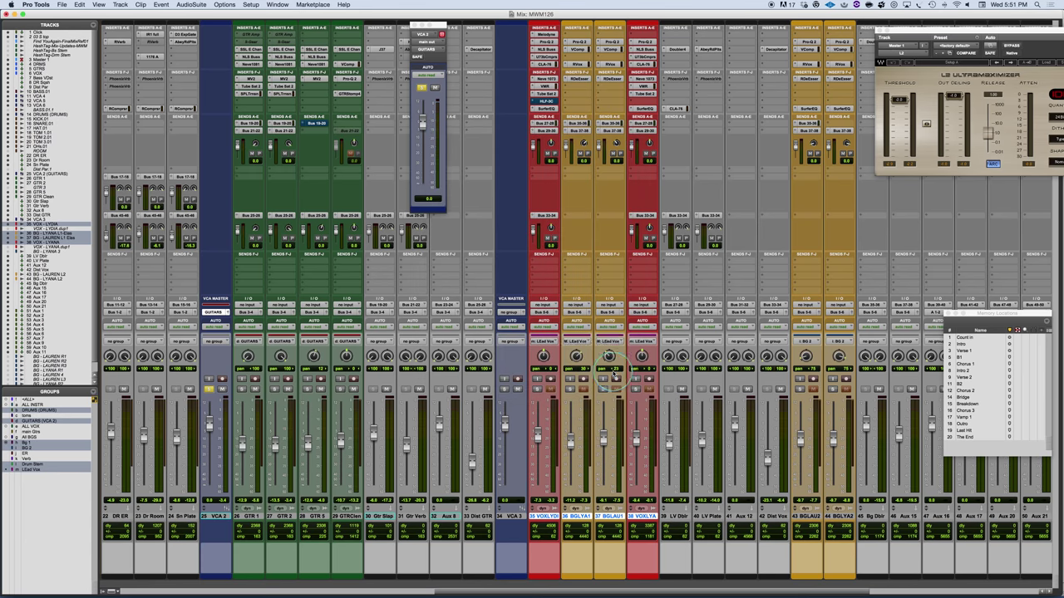
drag(642, 516, 570, 509)
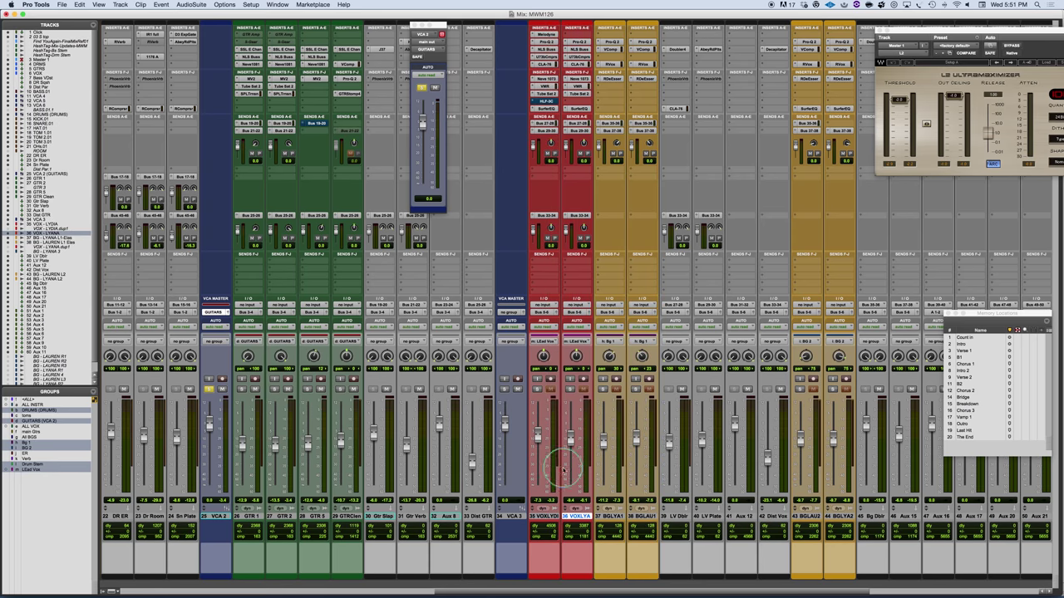
click(517, 388)
click(517, 389)
click(210, 389)
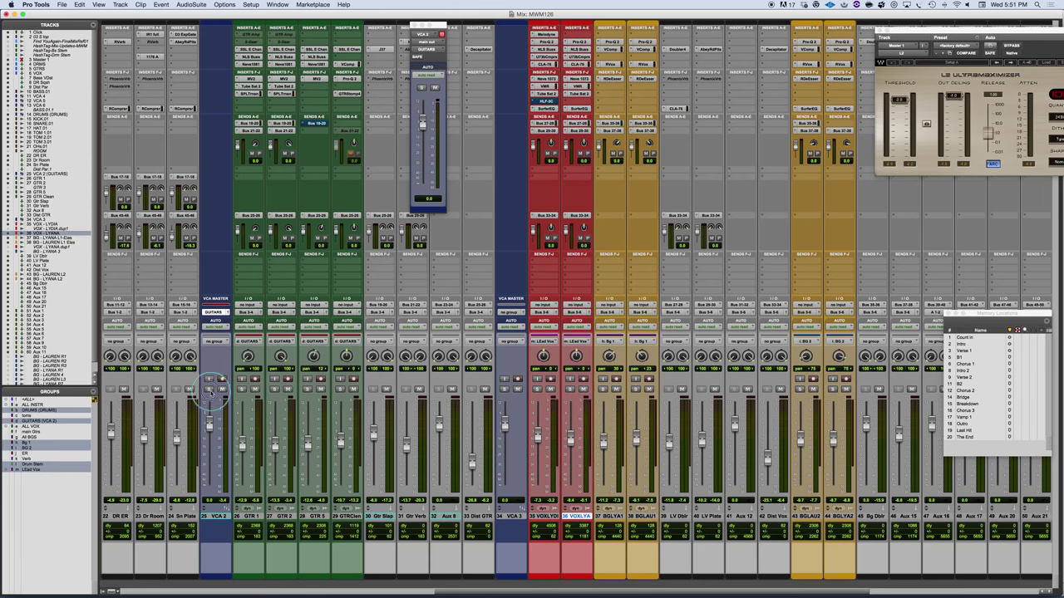
Step: Audition VCA 3 and the lead vocals with Solo, leaving nothing soloed
click(504, 389)
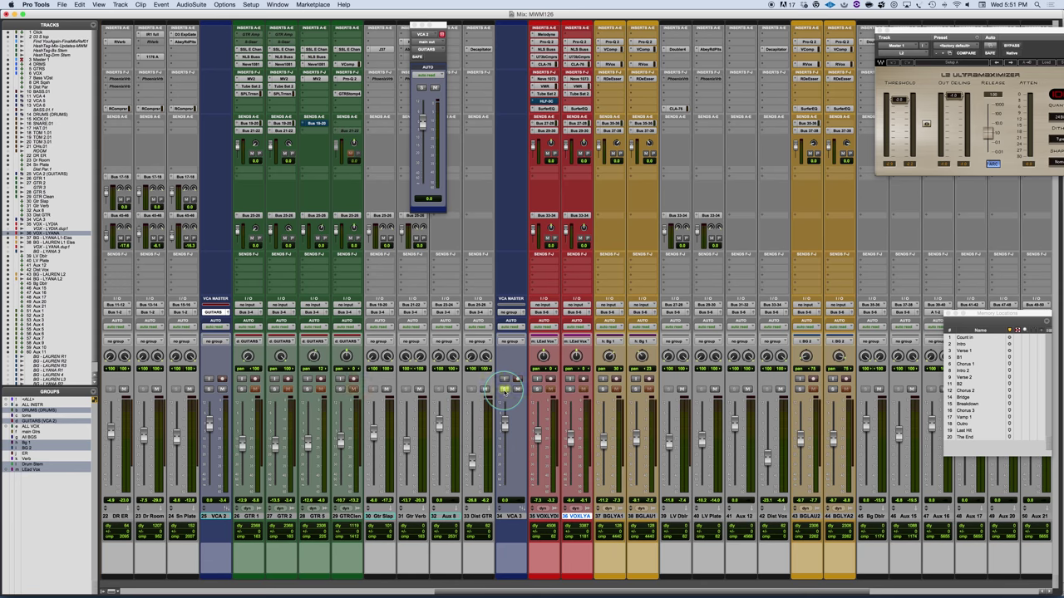
click(505, 389)
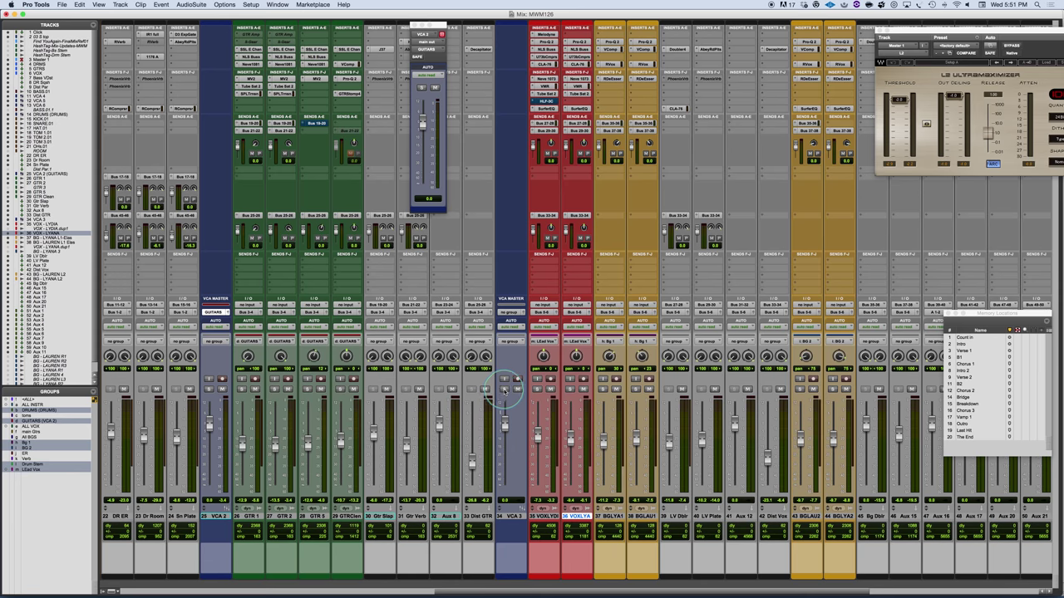
click(504, 389)
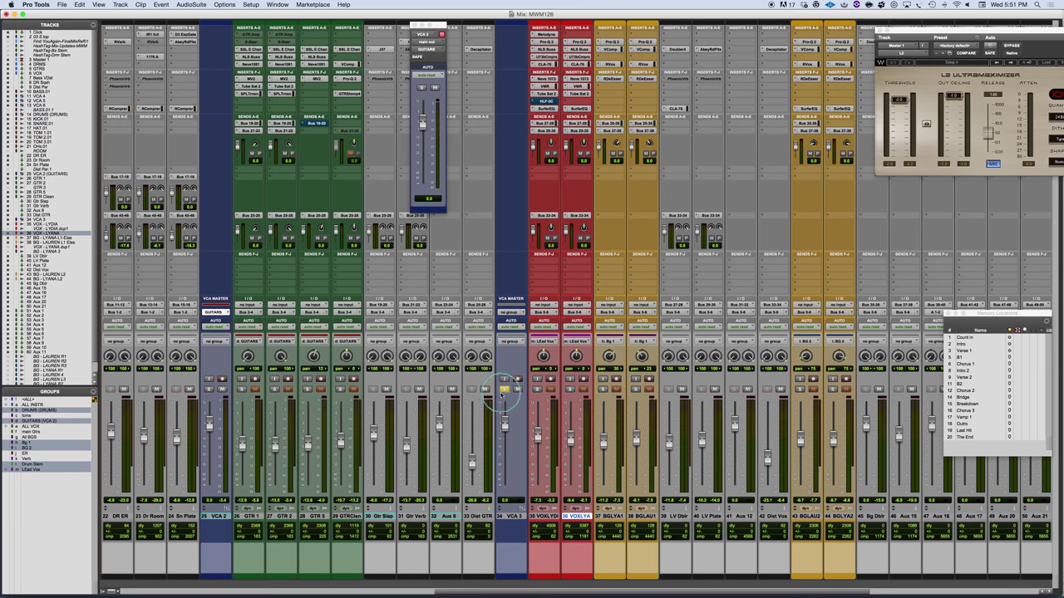
click(504, 389)
click(504, 389)
click(813, 389)
click(504, 388)
click(536, 389)
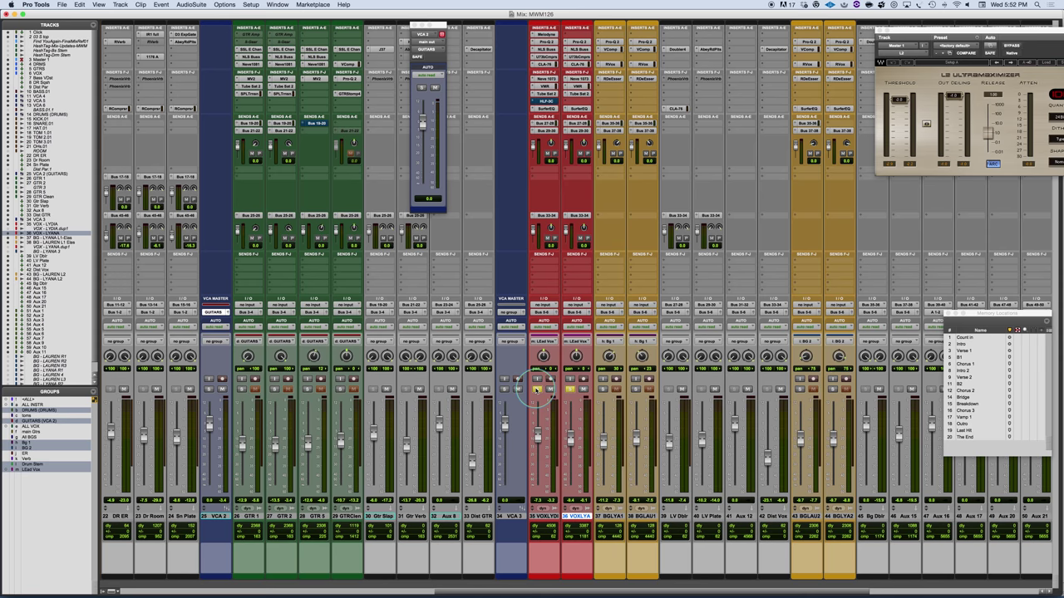
click(536, 389)
Step: Select BGLYA1, BGLAU1, BGLAU2 and BGLYA2 and make them a new group named BG VOX
click(624, 516)
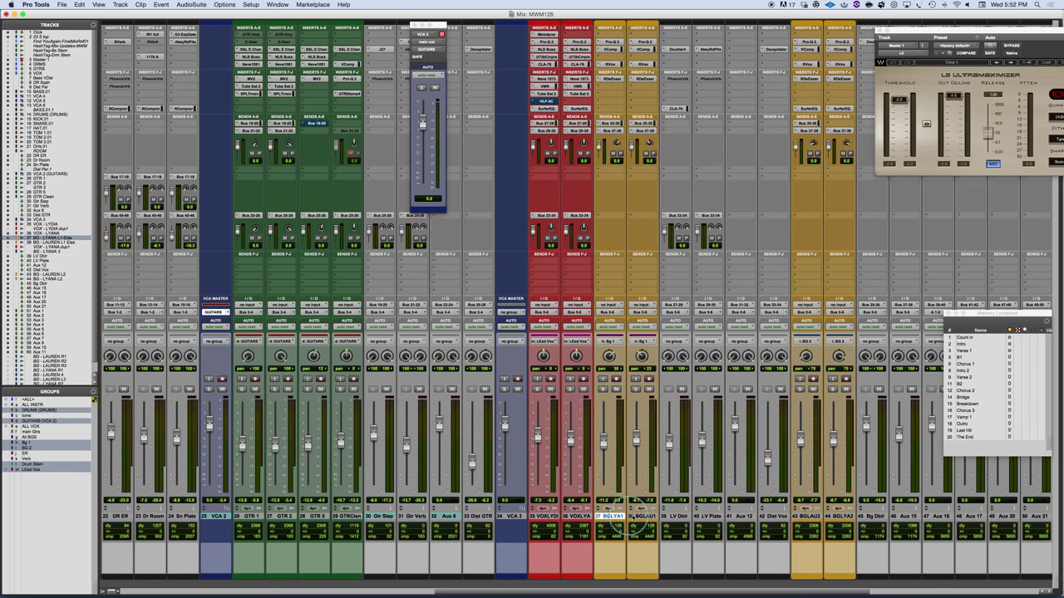
super+click(639, 516)
super+click(821, 516)
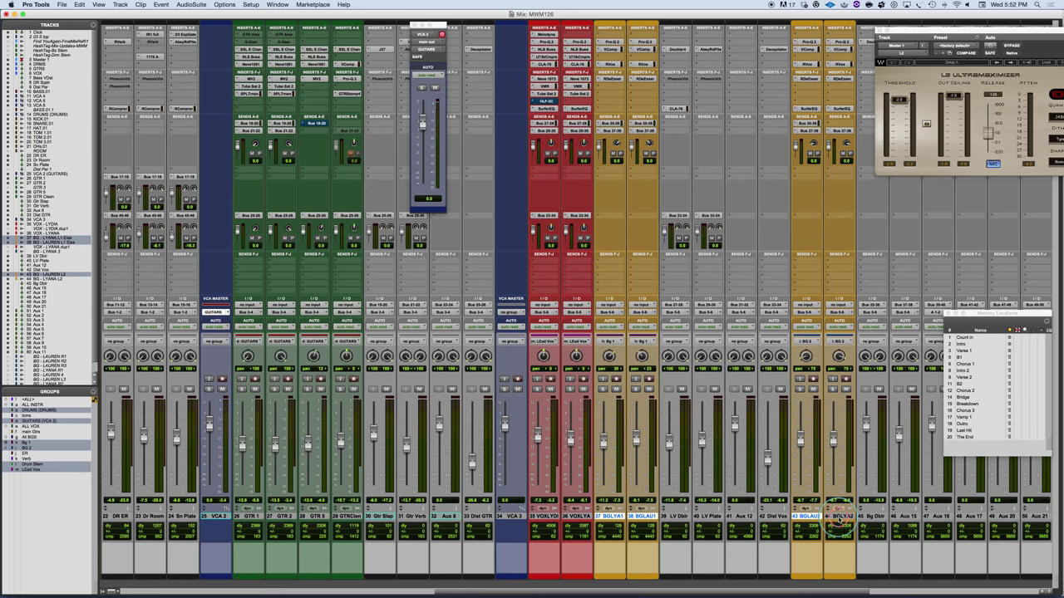
super+click(841, 516)
scroll(838, 509, right, 2)
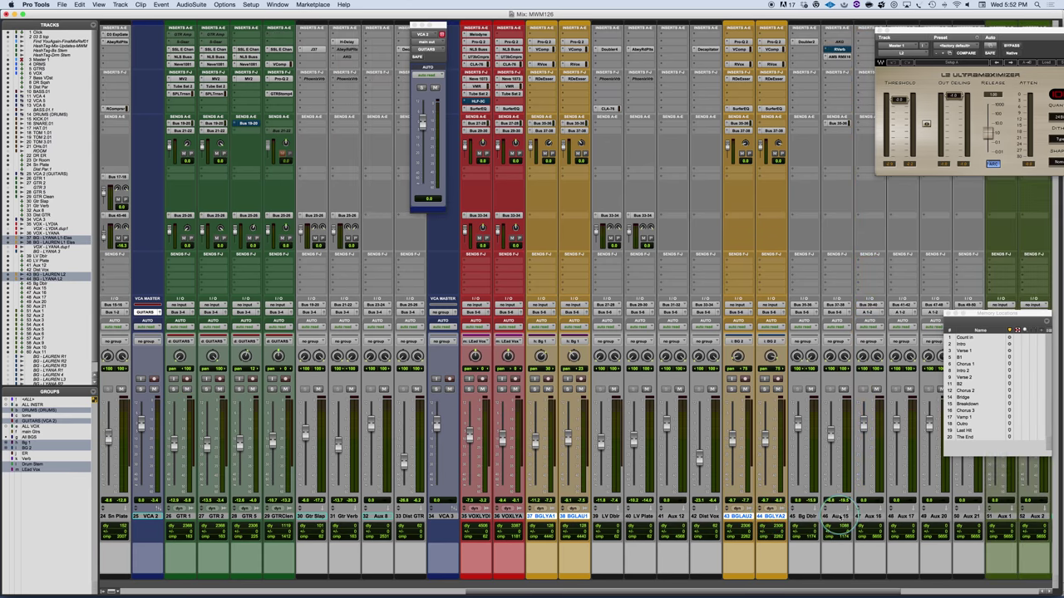
scroll(839, 514, left, 5)
key(super+g)
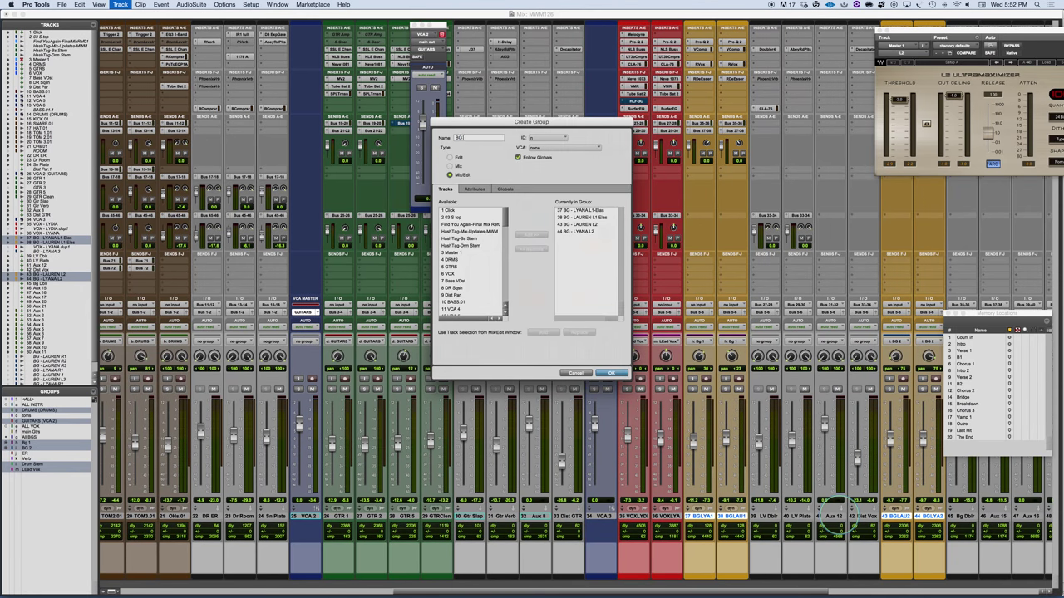
key(Return)
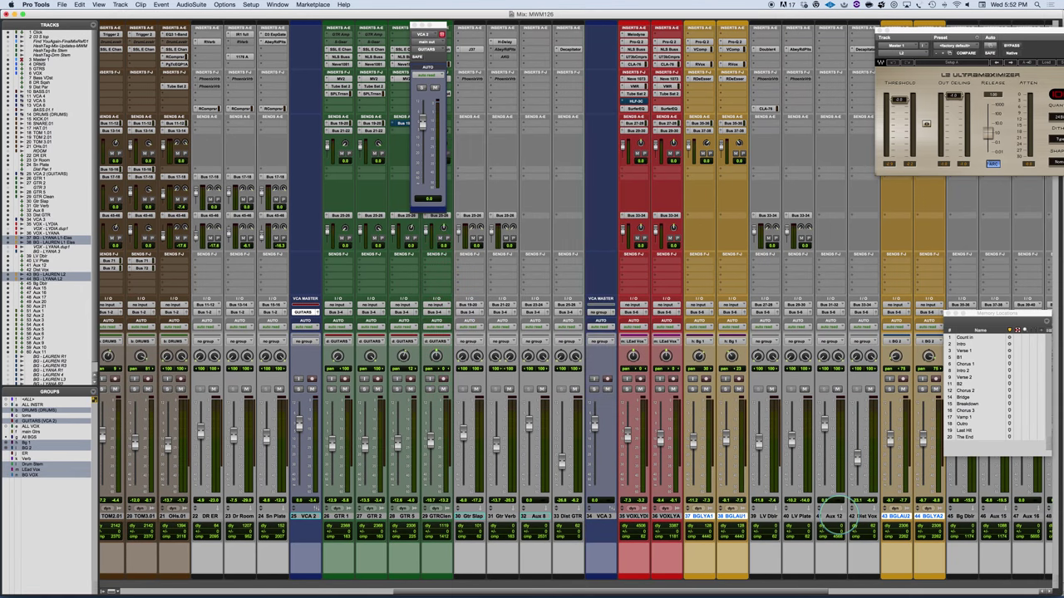
scroll(499, 516, left, 15)
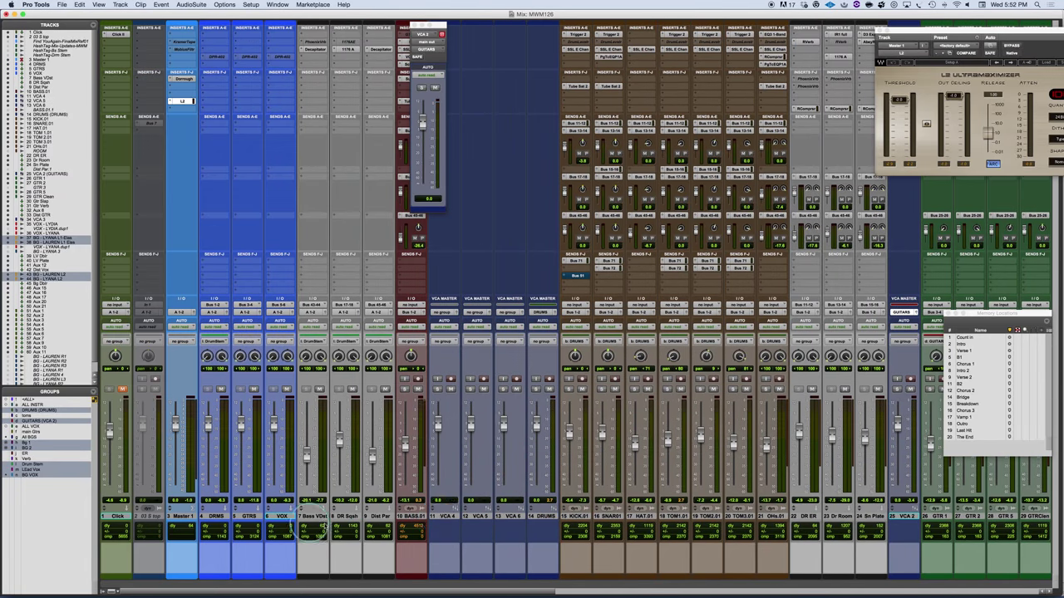
Step: Move the VCA 4 master next to the vocal tracks
click(446, 516)
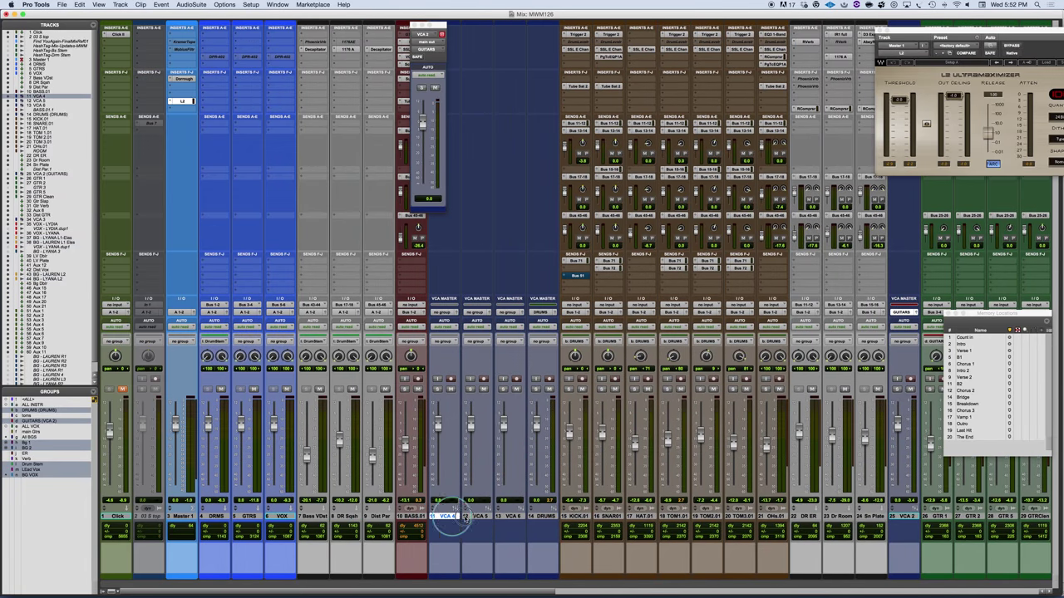
scroll(1055, 490, right, 2)
scroll(1057, 490, right, 9)
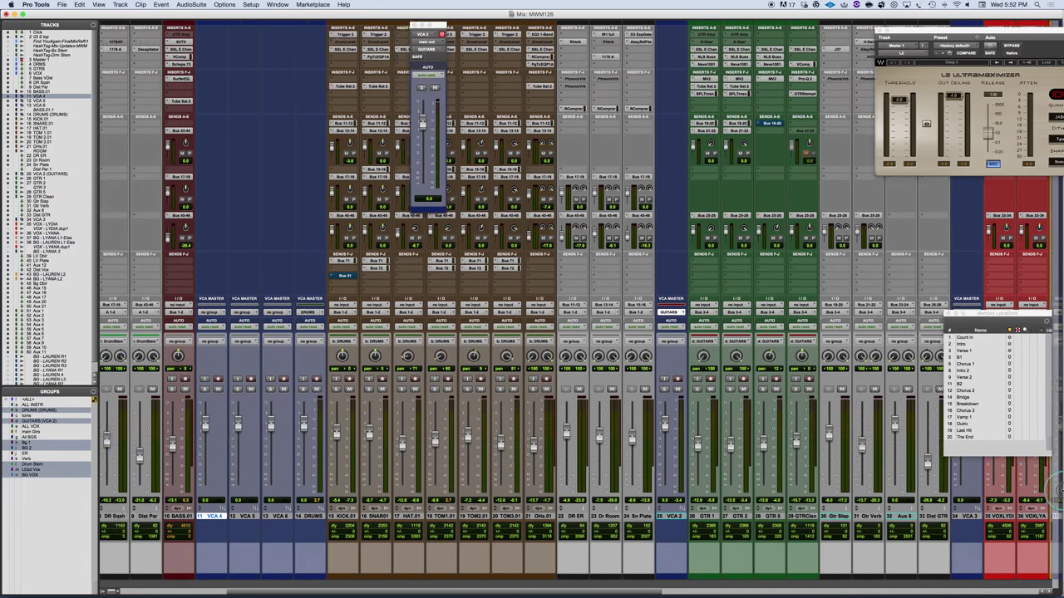
scroll(906, 435, right, 7)
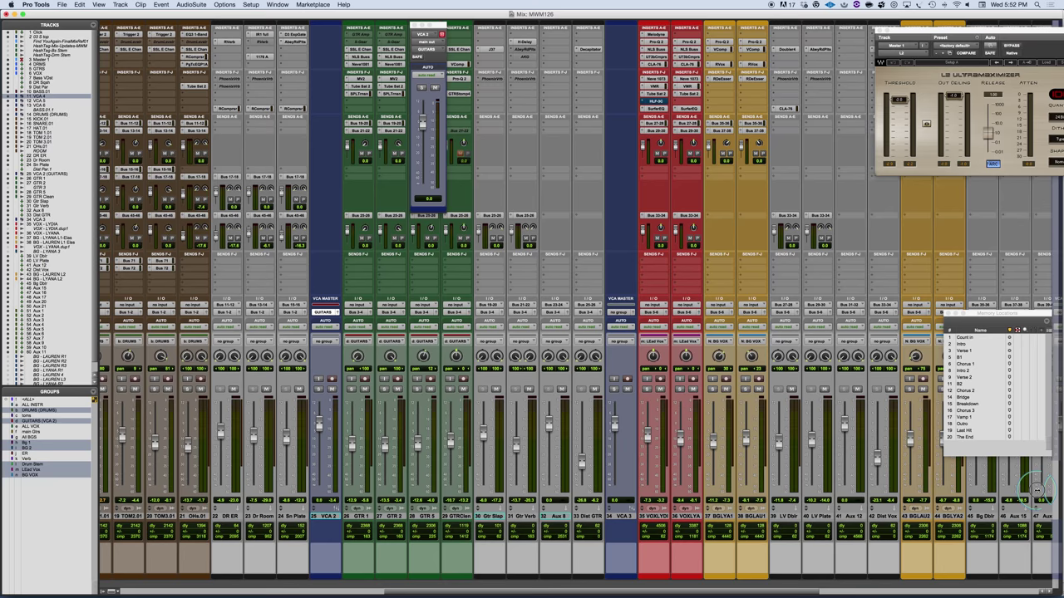
drag(861, 489, 731, 509)
Step: Move BGLYA1 and BGLAU1 beside BGLAU2 and BGLYA2 so all four backing vocals sit together
click(714, 517)
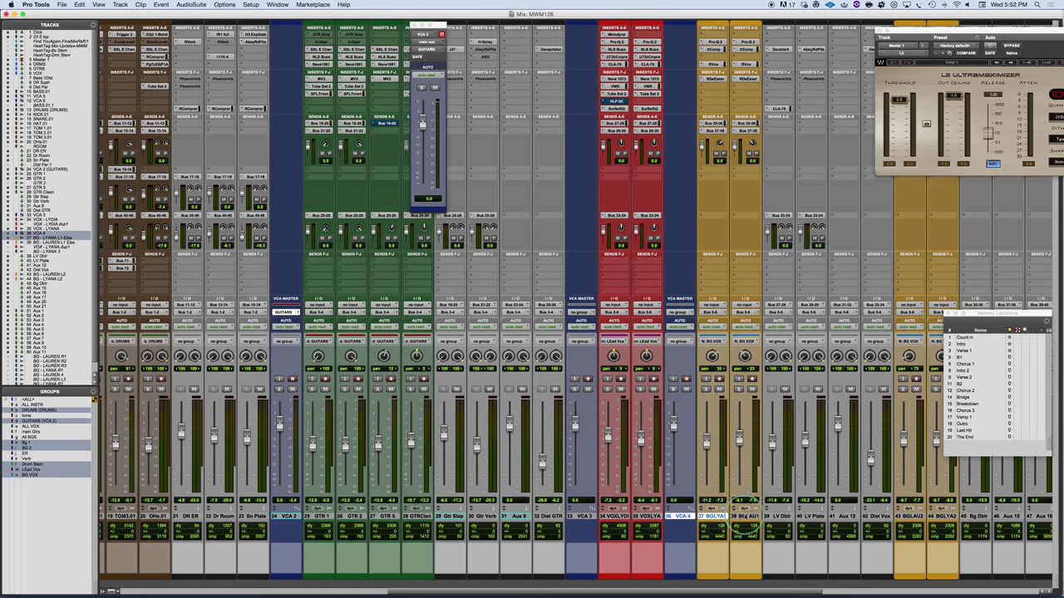
shift+click(745, 516)
drag(713, 516, 893, 522)
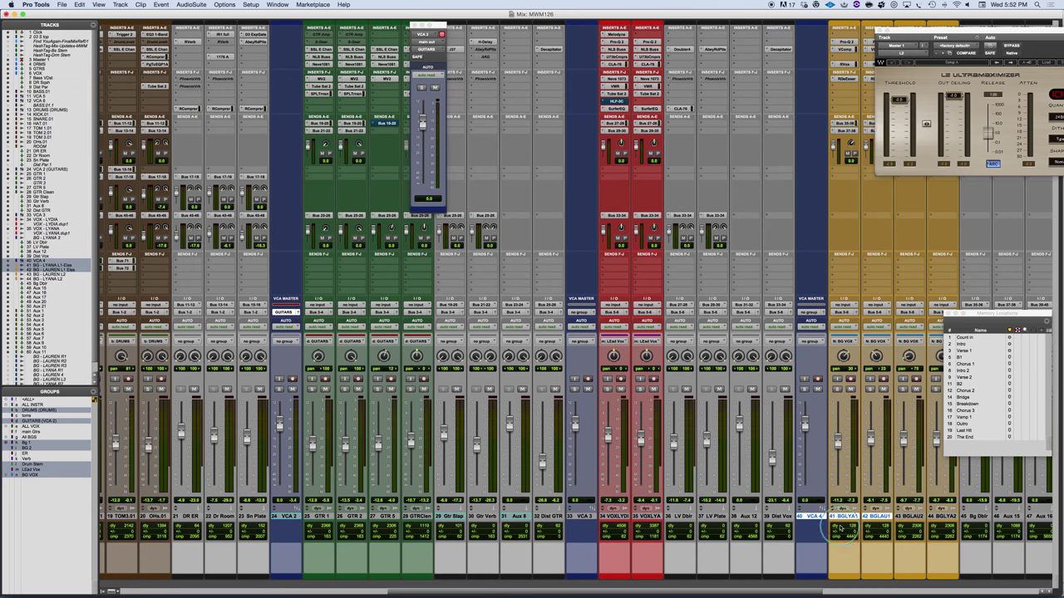
Step: Rename VCA 3 to LD VOX, and VCA 2 to GUITAR after GTRS is rejected as a duplicate
double_click(587, 517)
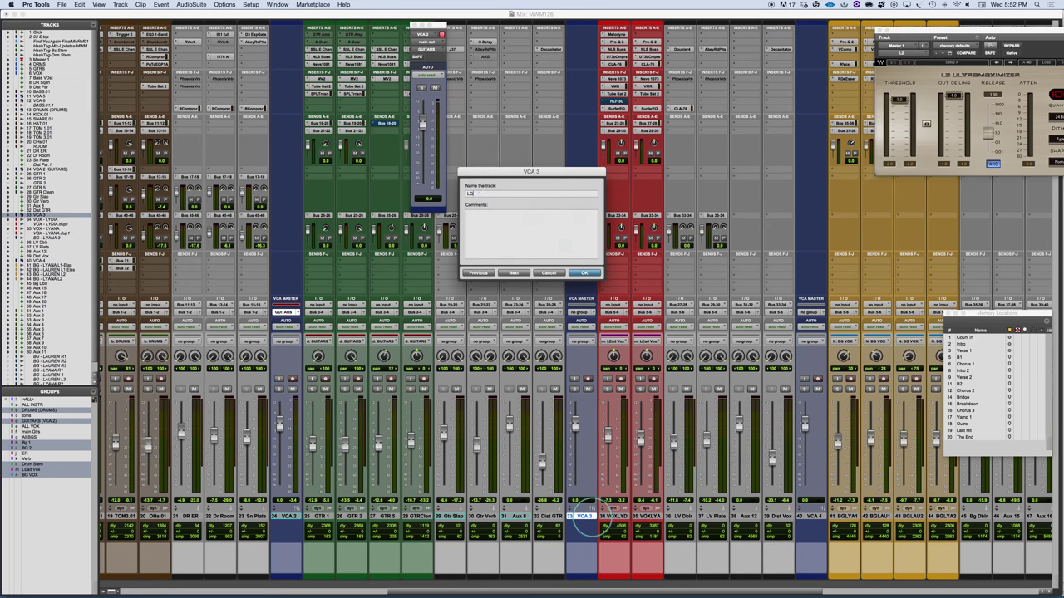
key(Return)
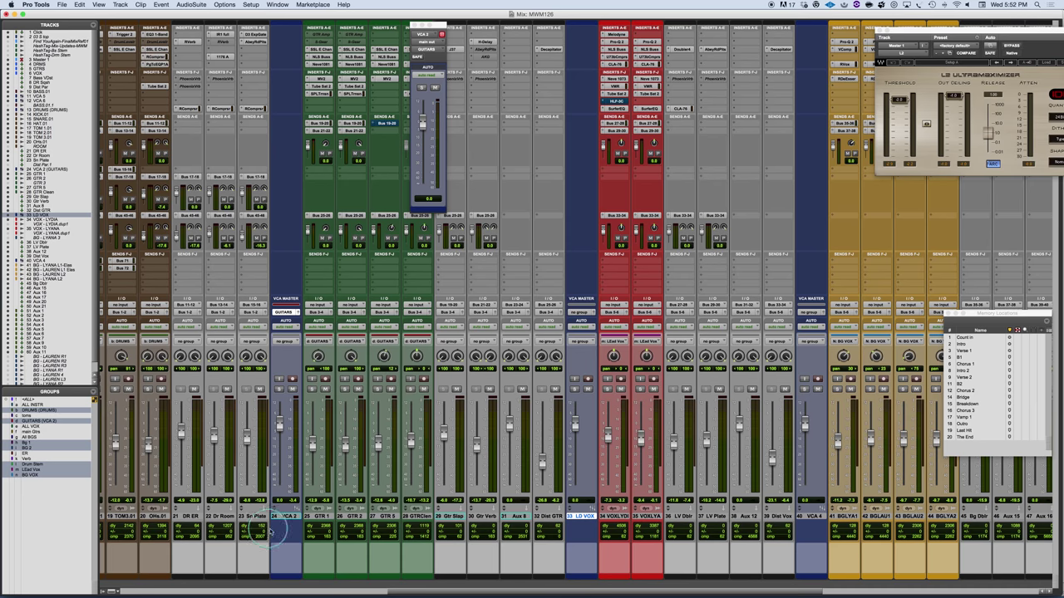
double_click(285, 517)
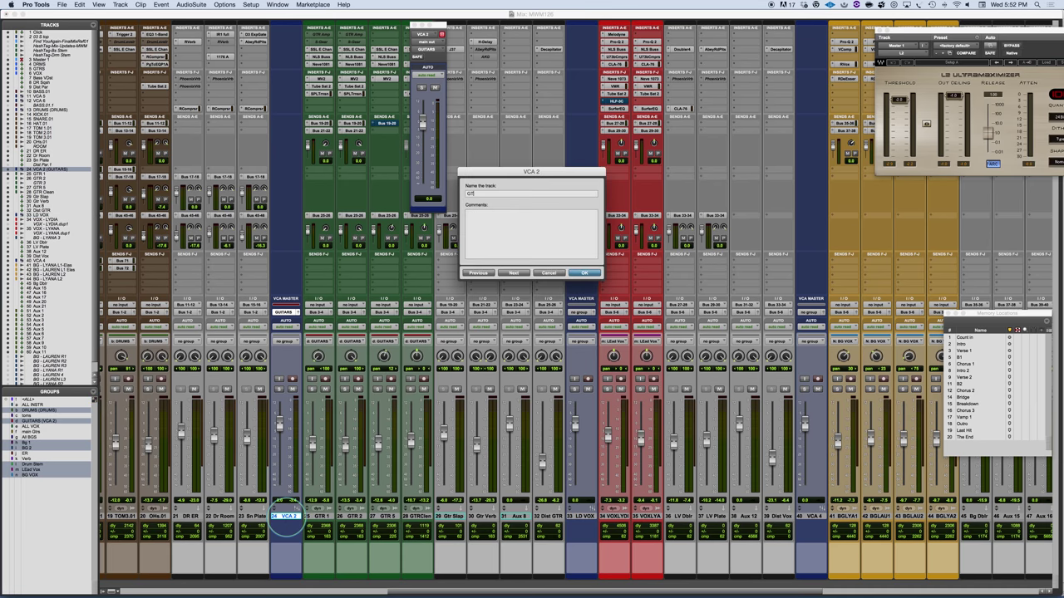
key(Return)
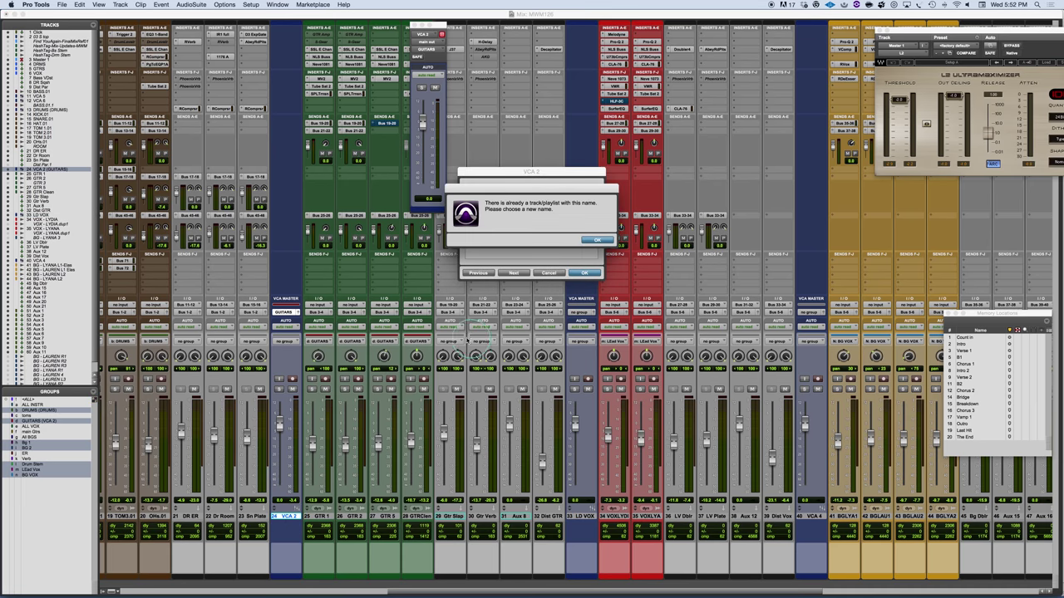
click(589, 242)
click(285, 519)
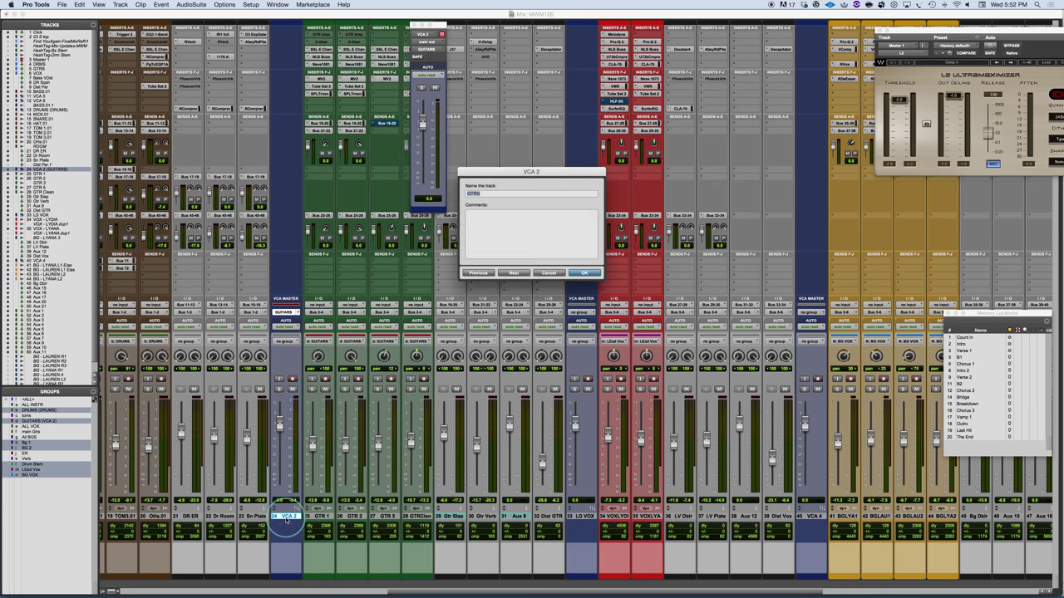
click(643, 187)
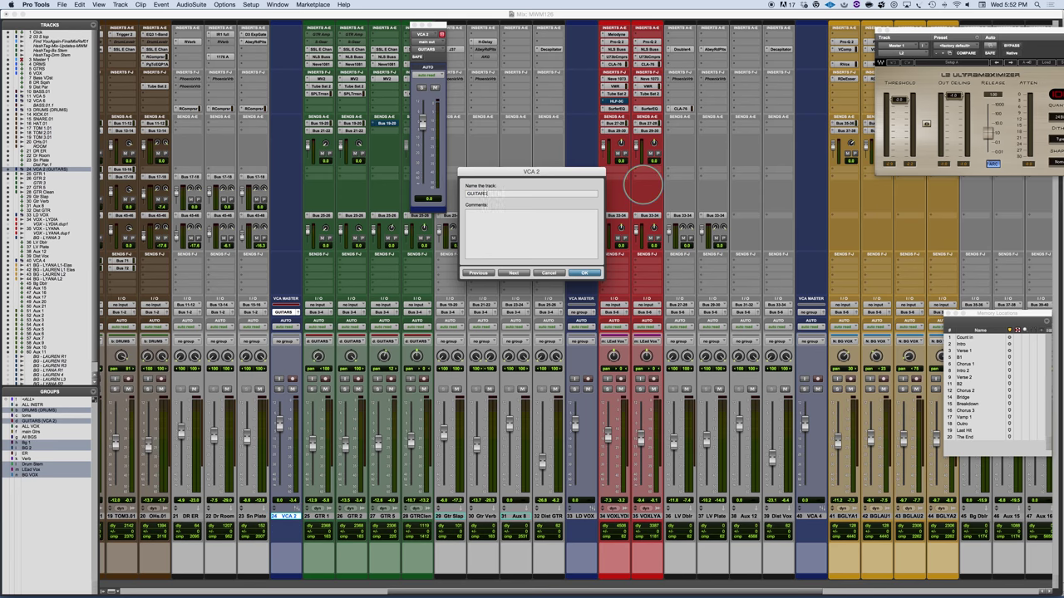
key(Return)
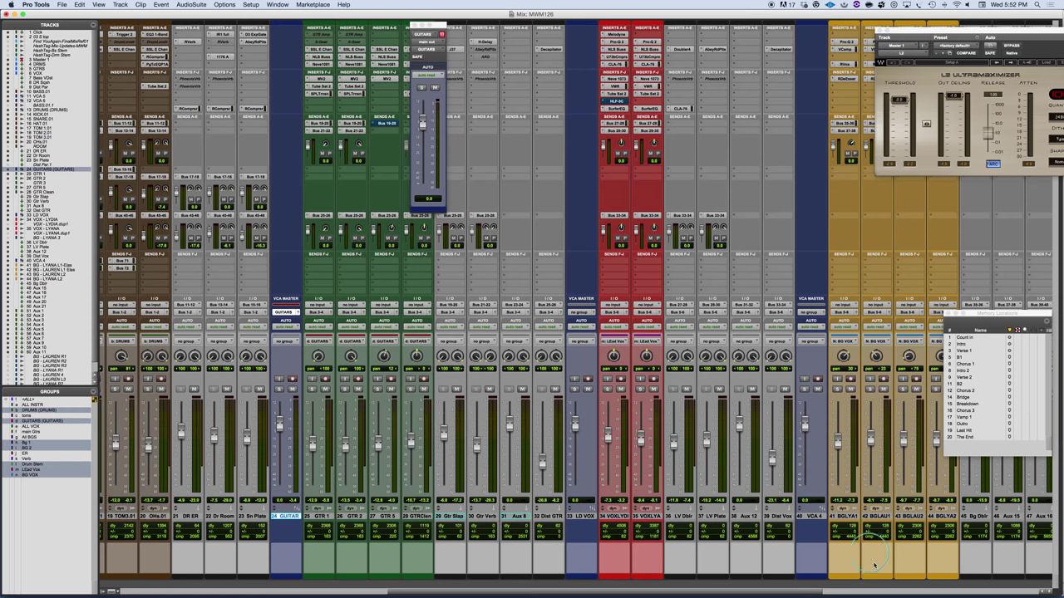
Step: Rename the VCA 4 master to BG VOCALS
click(813, 516)
click(813, 516)
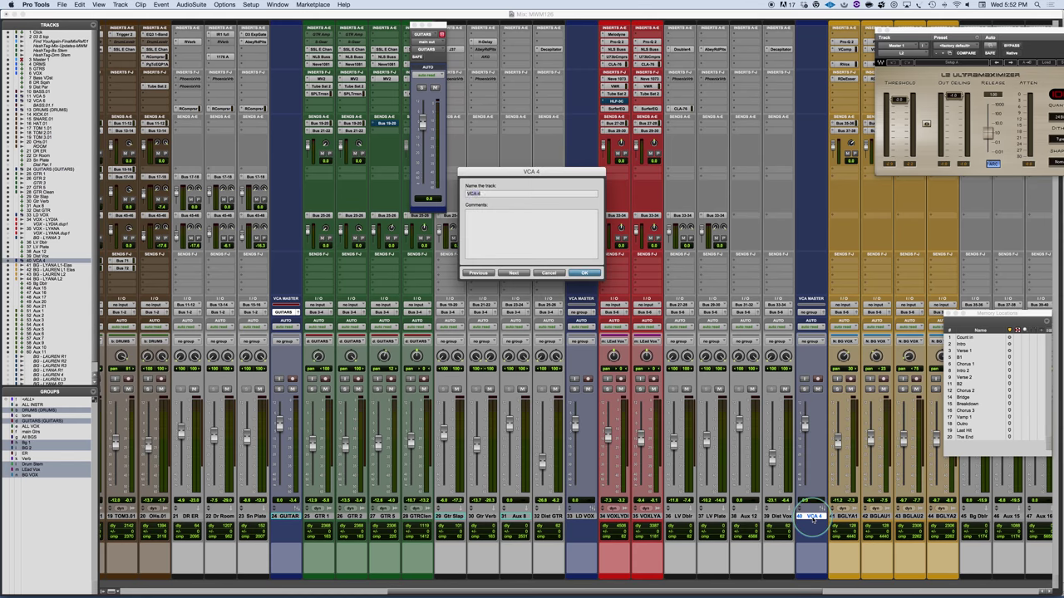
text(BG VOCALS)
key(Return)
scroll(772, 454, right, 5)
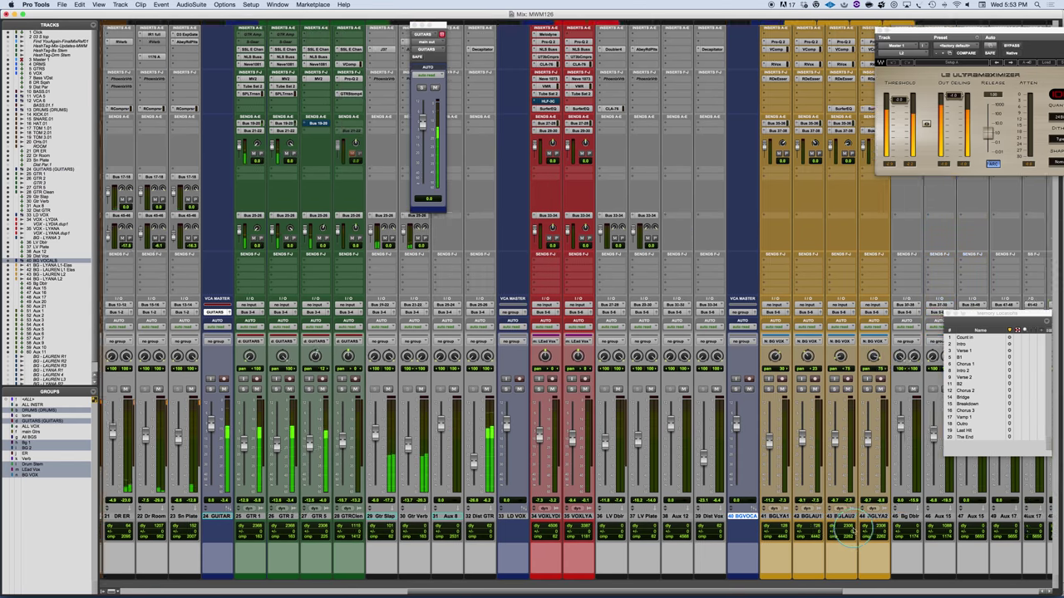
click(672, 397)
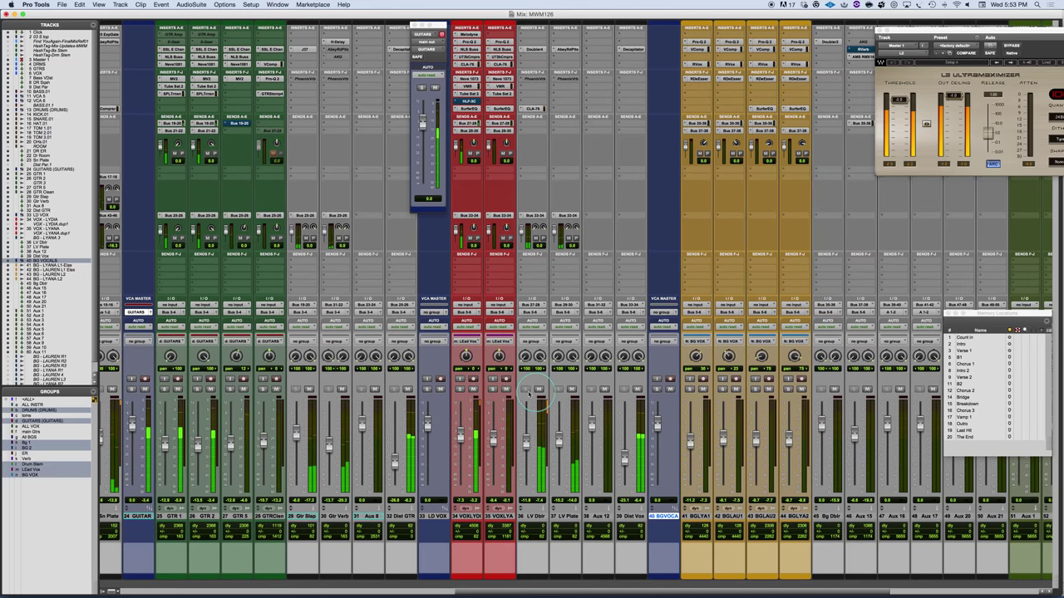
click(439, 389)
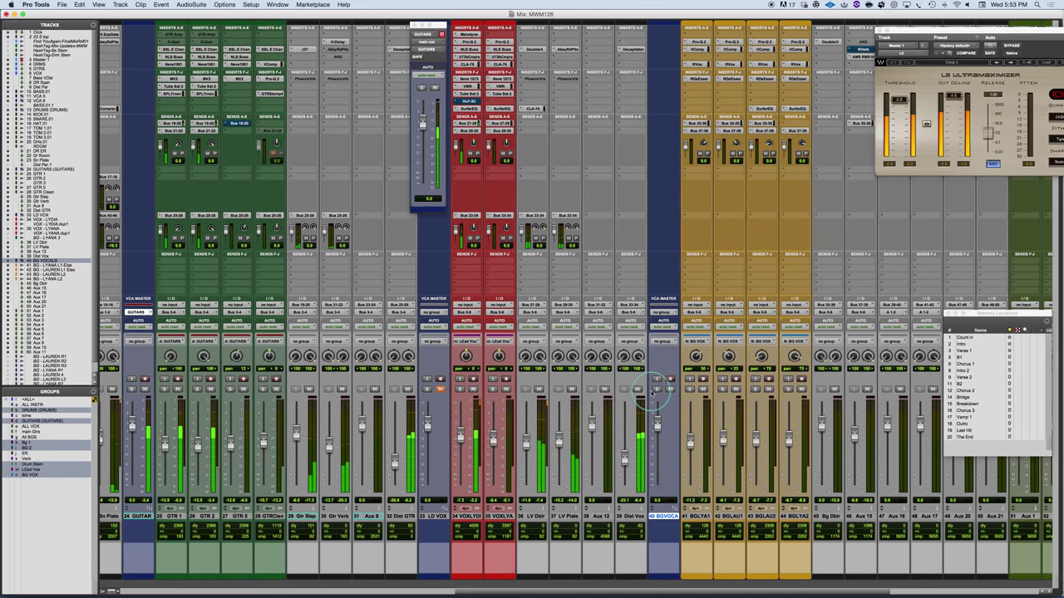
click(449, 391)
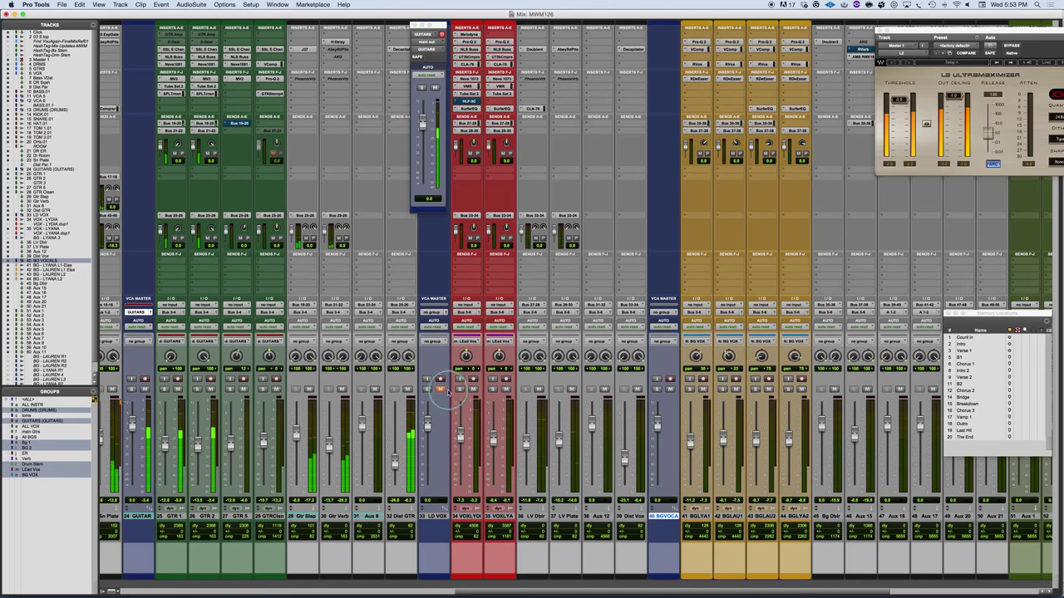
click(438, 390)
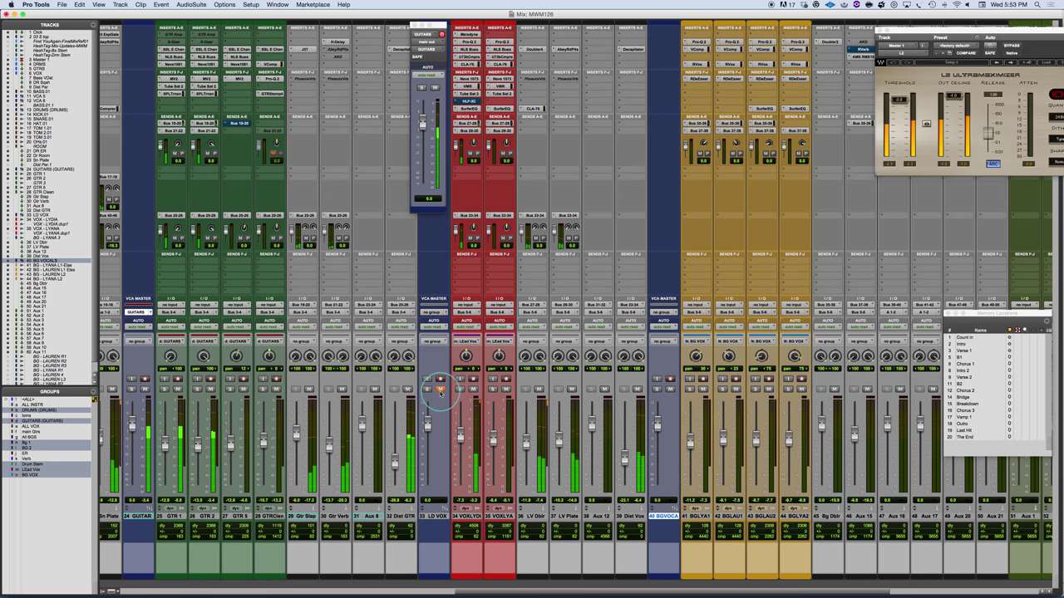
click(669, 389)
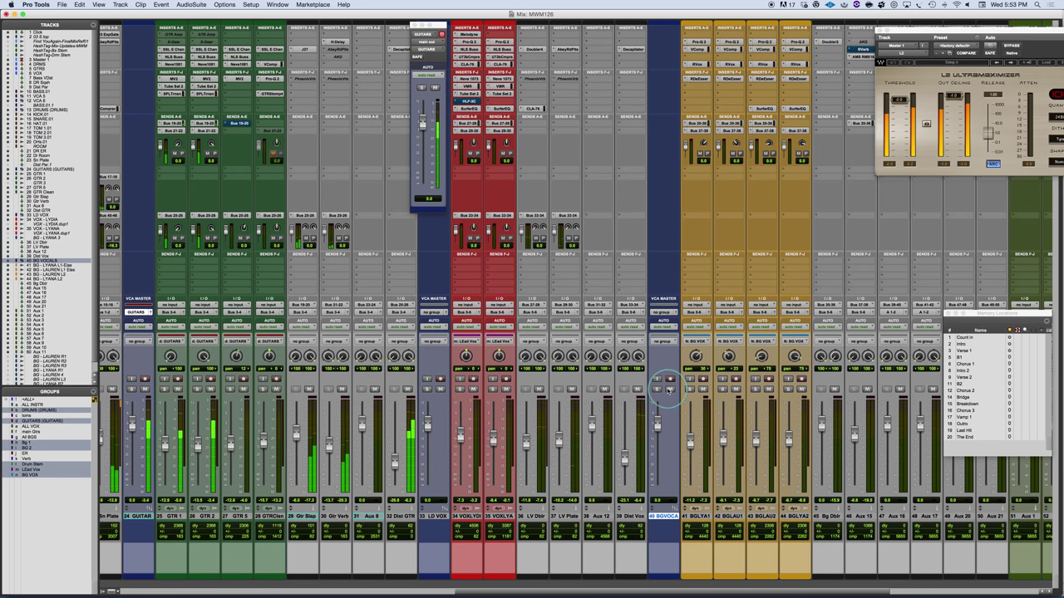
click(473, 389)
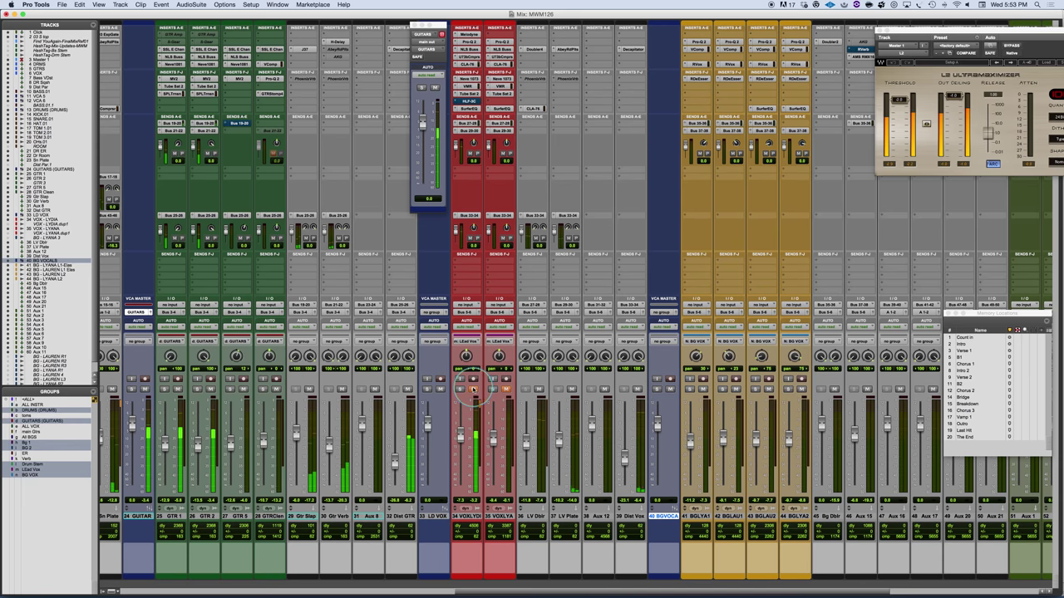
click(441, 318)
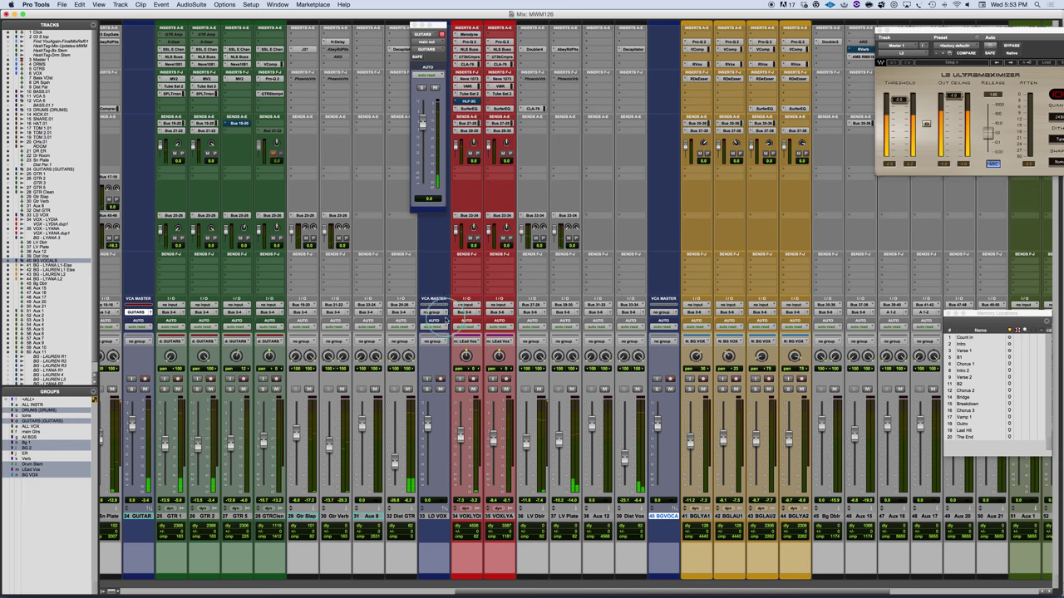
Step: Assign LD VOX VCA to the LEad Vox group and BGVOCA to BG VOX, then mute BGVOCA to test
click(431, 314)
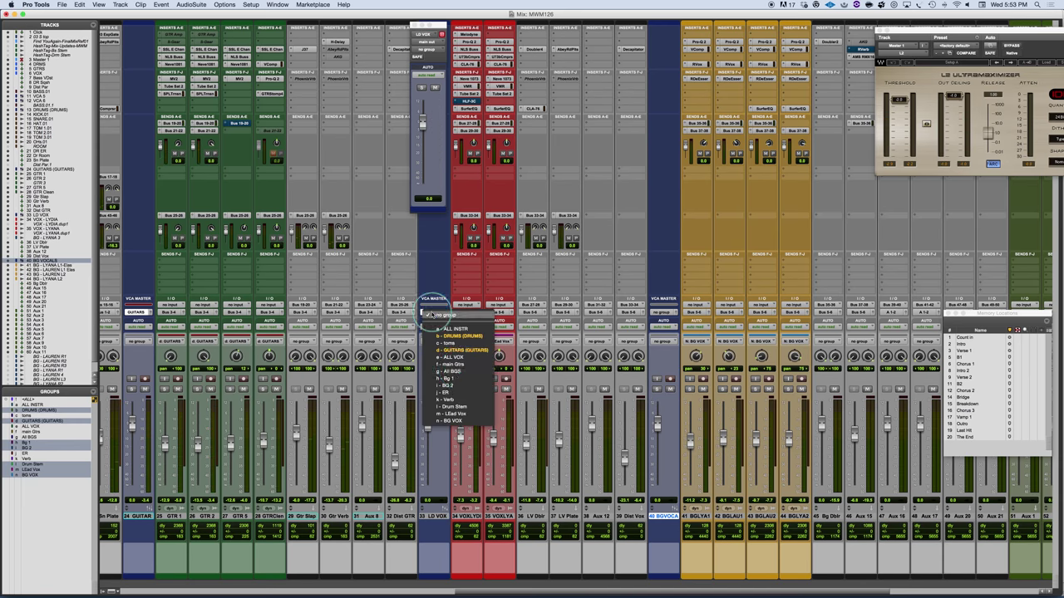
click(454, 413)
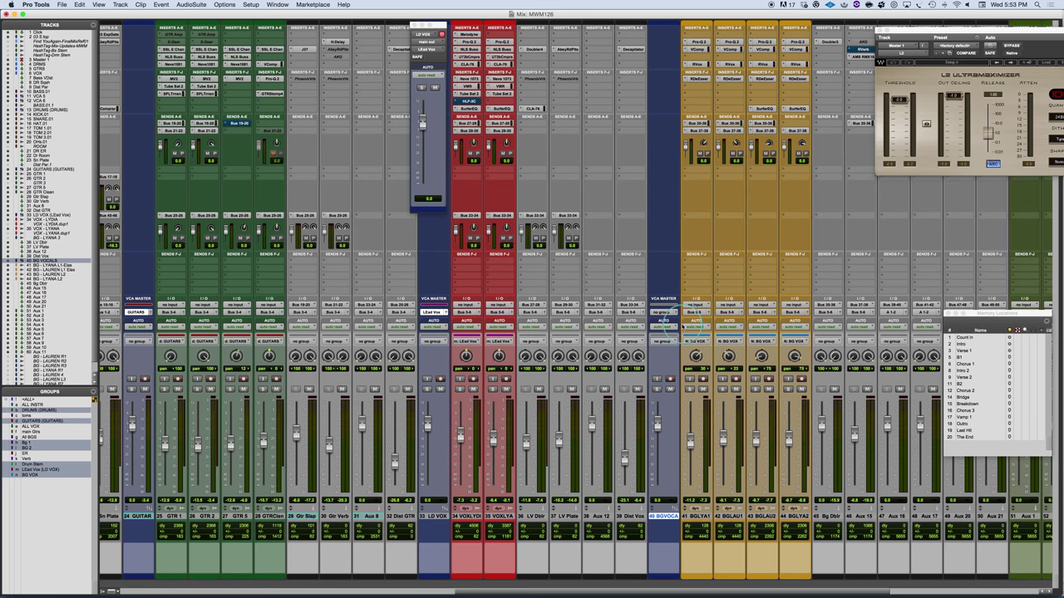
click(663, 313)
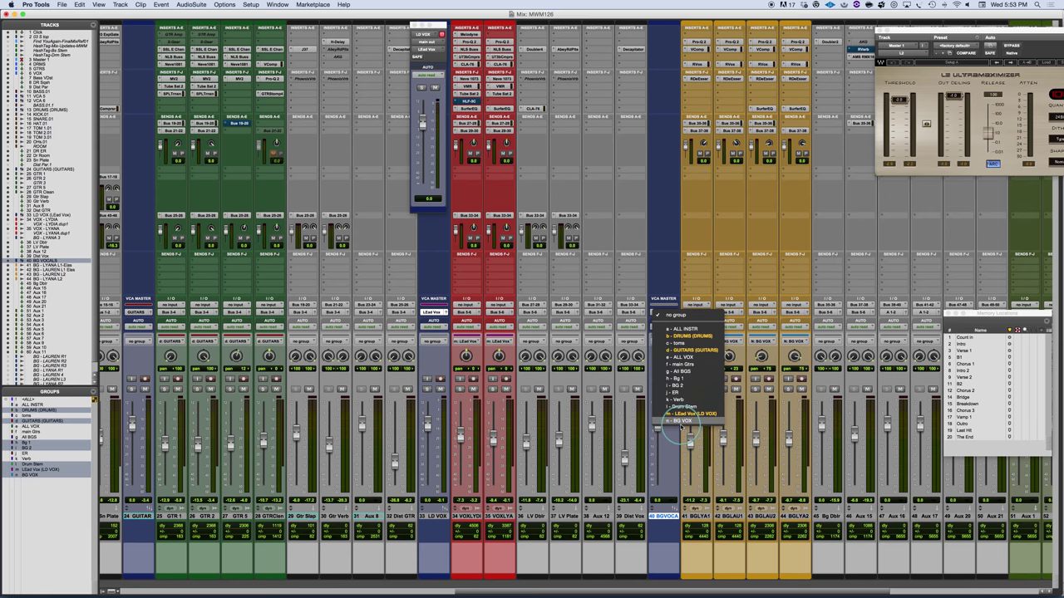
click(682, 422)
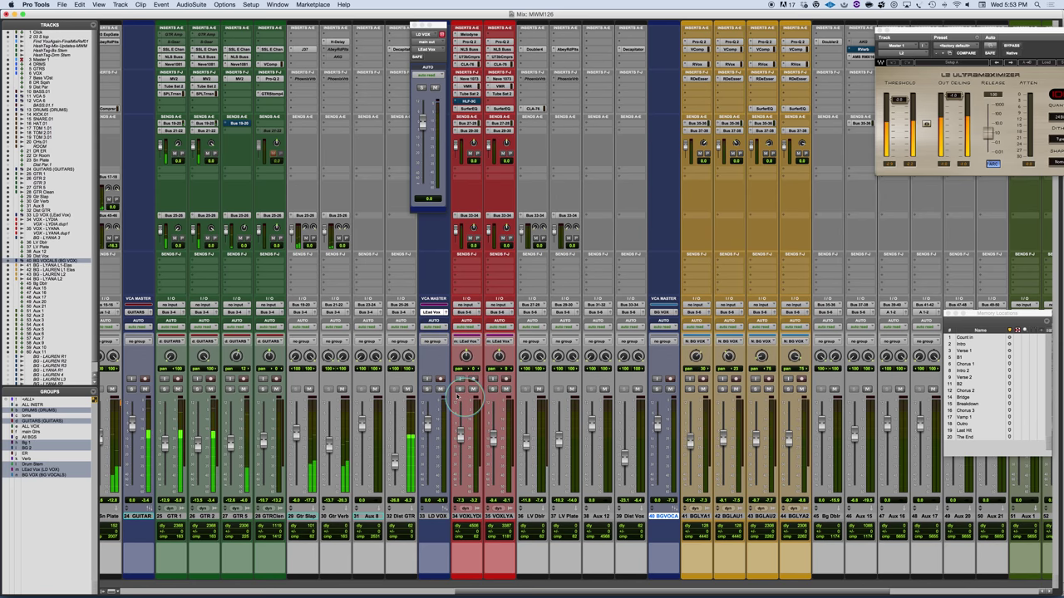
click(670, 389)
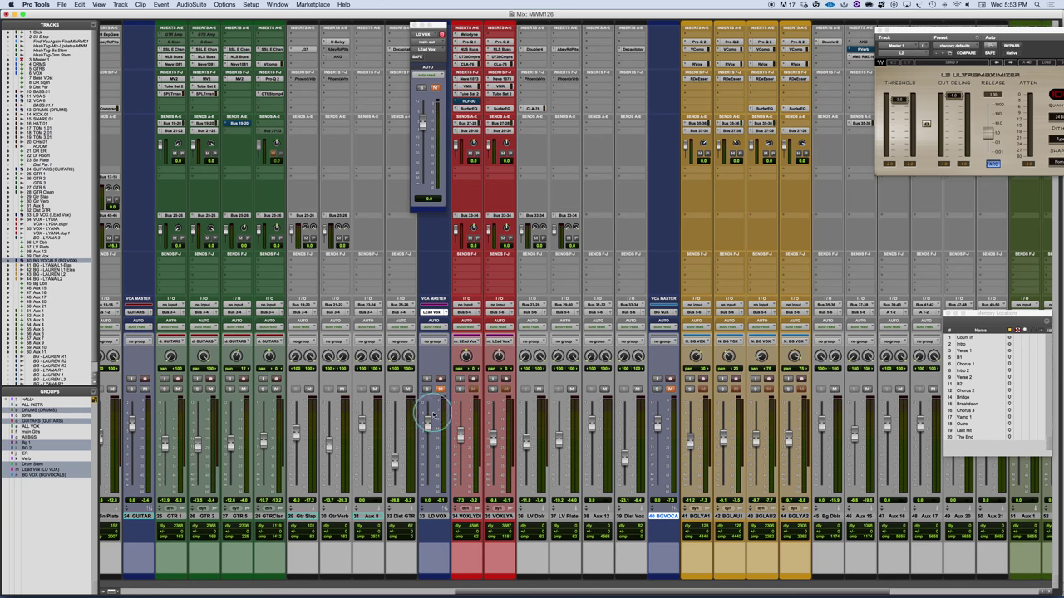
Step: Scroll to tracks 1–26, mute the DRMS and GTRS stems, then unmute DRMS to audition drums
scroll(582, 445, left, 10)
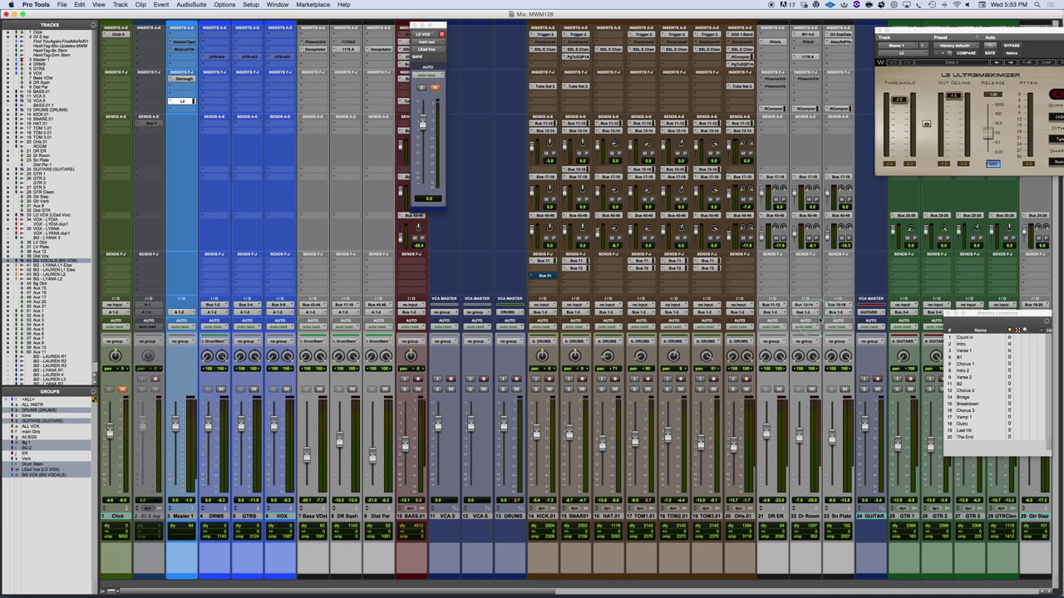
click(410, 370)
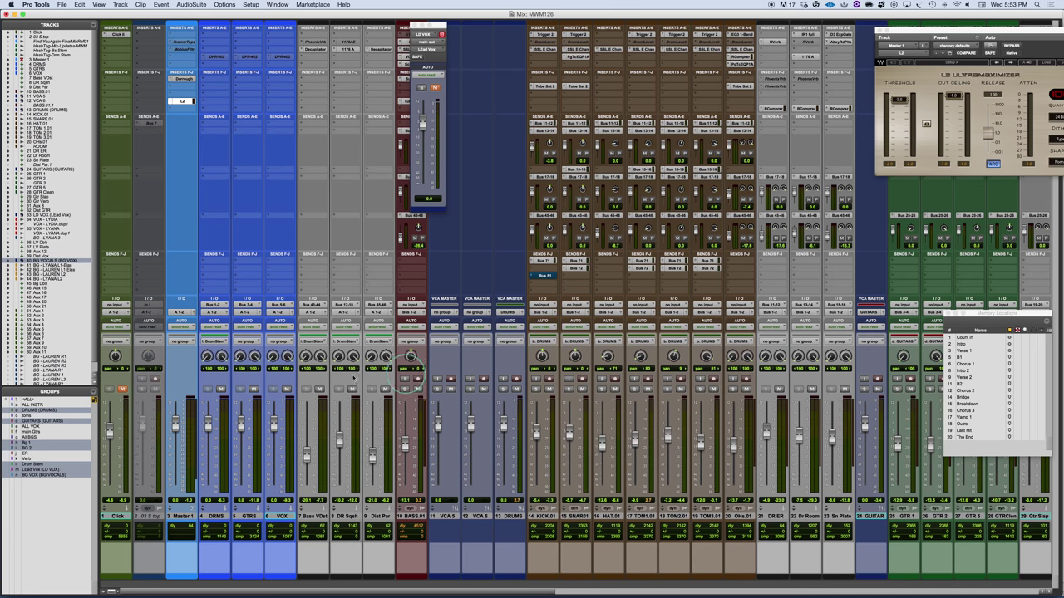
click(221, 389)
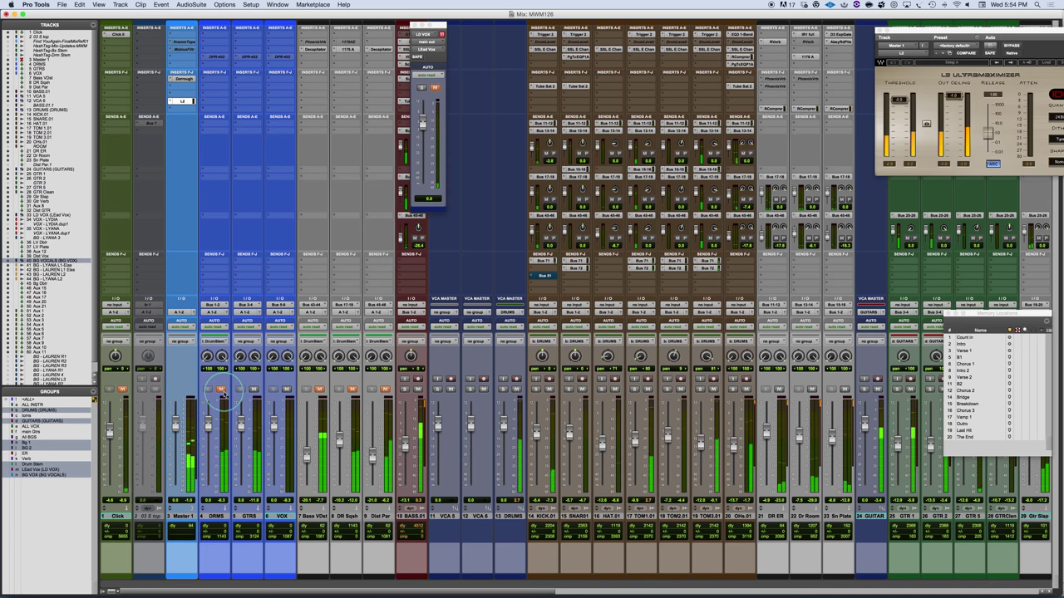
click(254, 389)
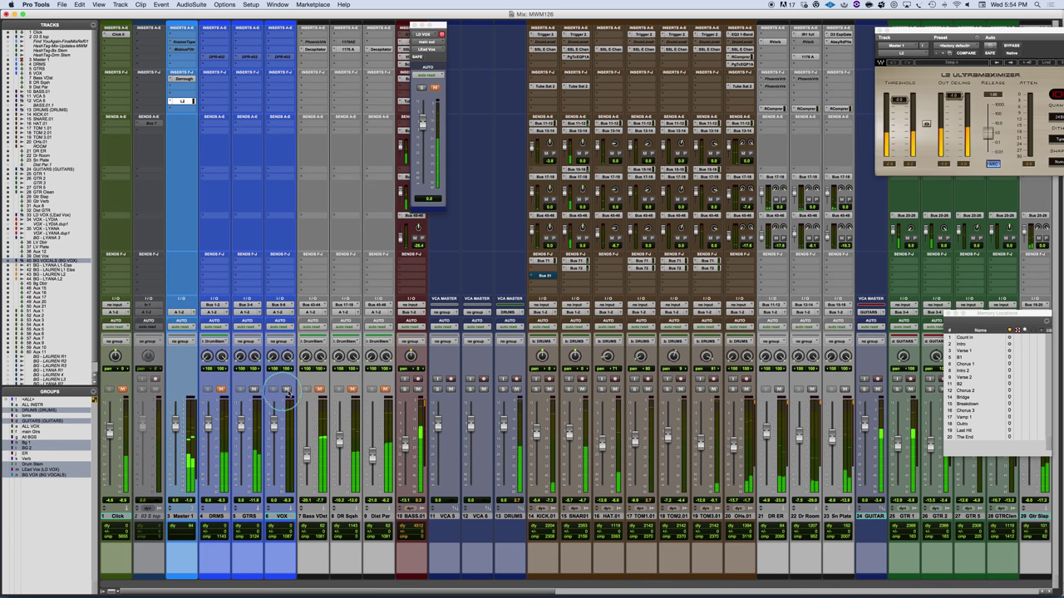
click(221, 390)
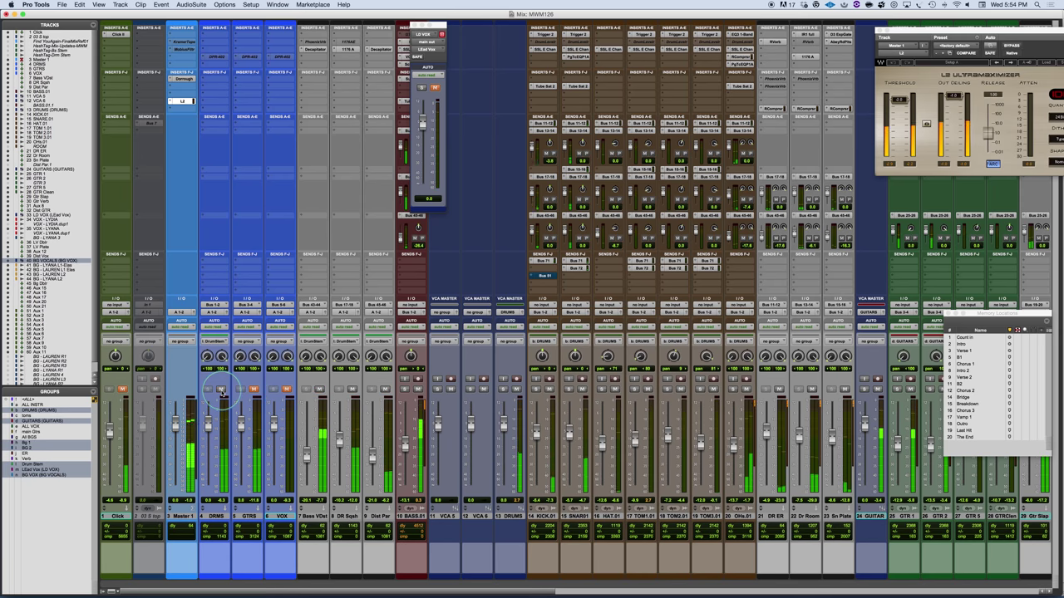
click(424, 321)
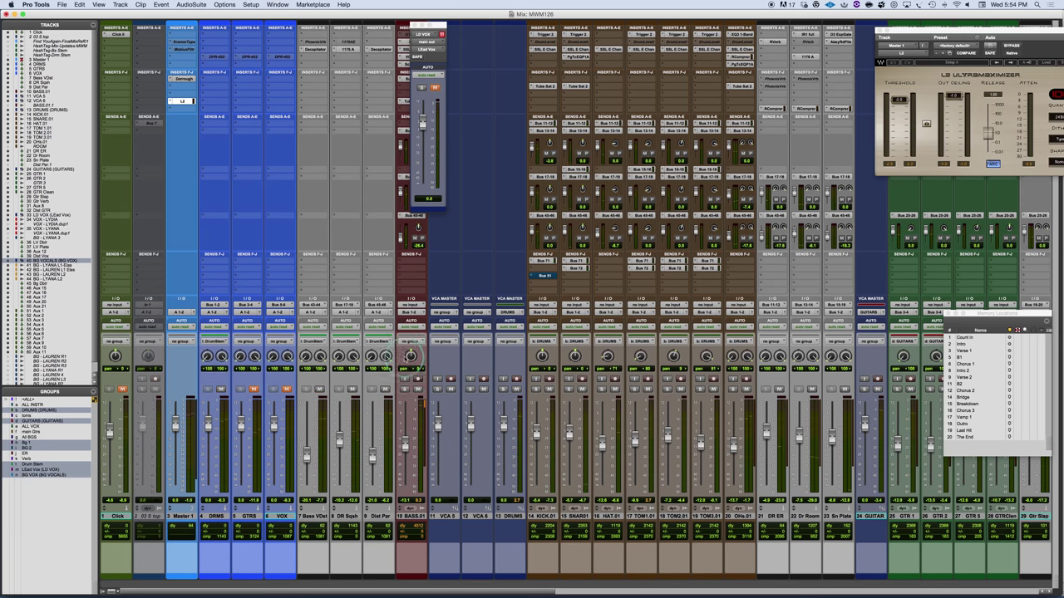
click(216, 413)
Step: Hide the unused VCA 5 and VCA 6 masters
drag(445, 516, 474, 516)
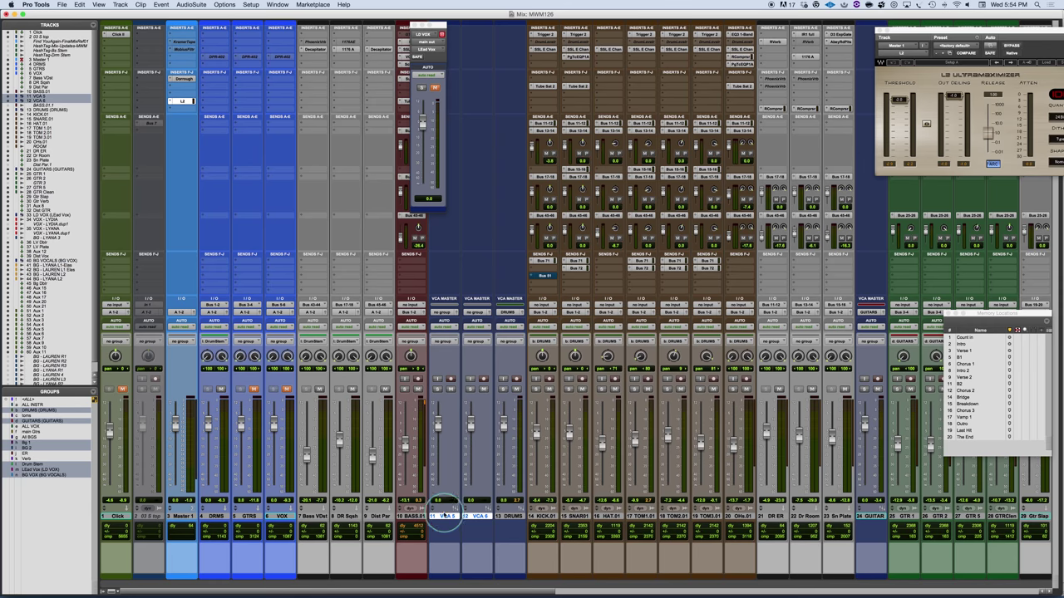
right_click(444, 516)
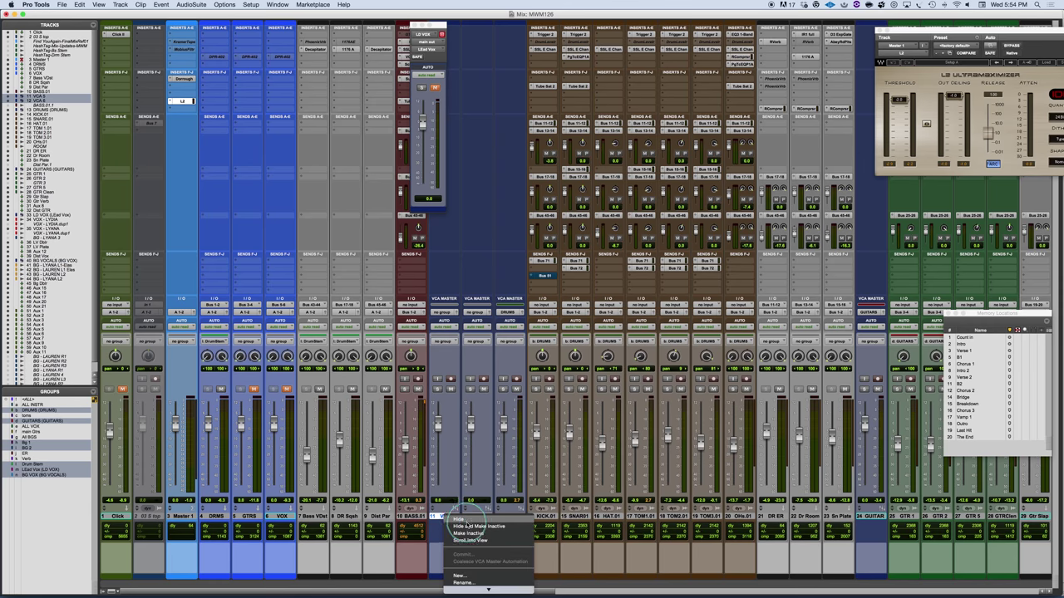
click(459, 520)
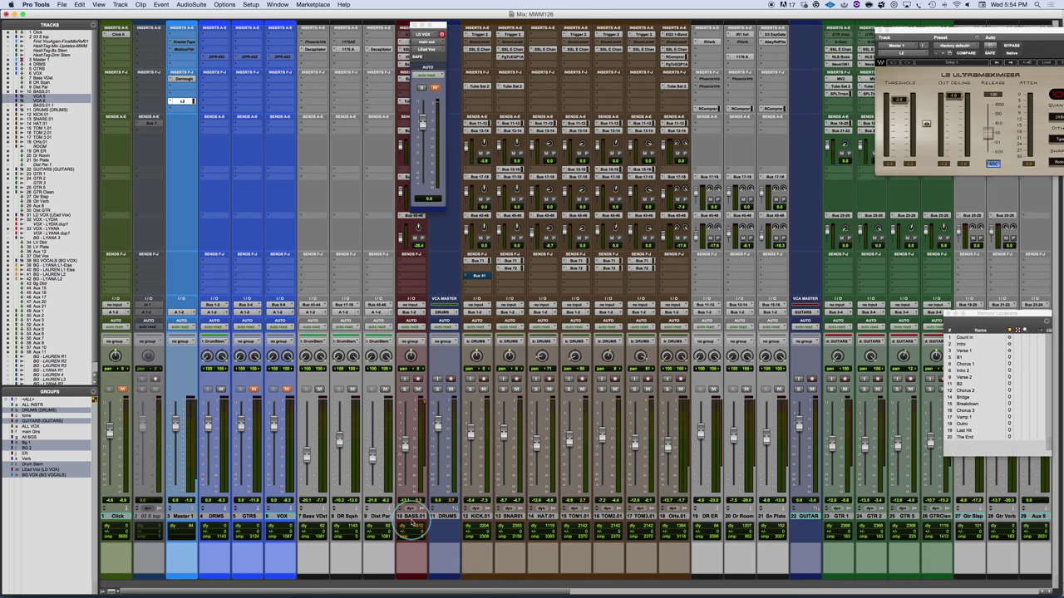
click(445, 516)
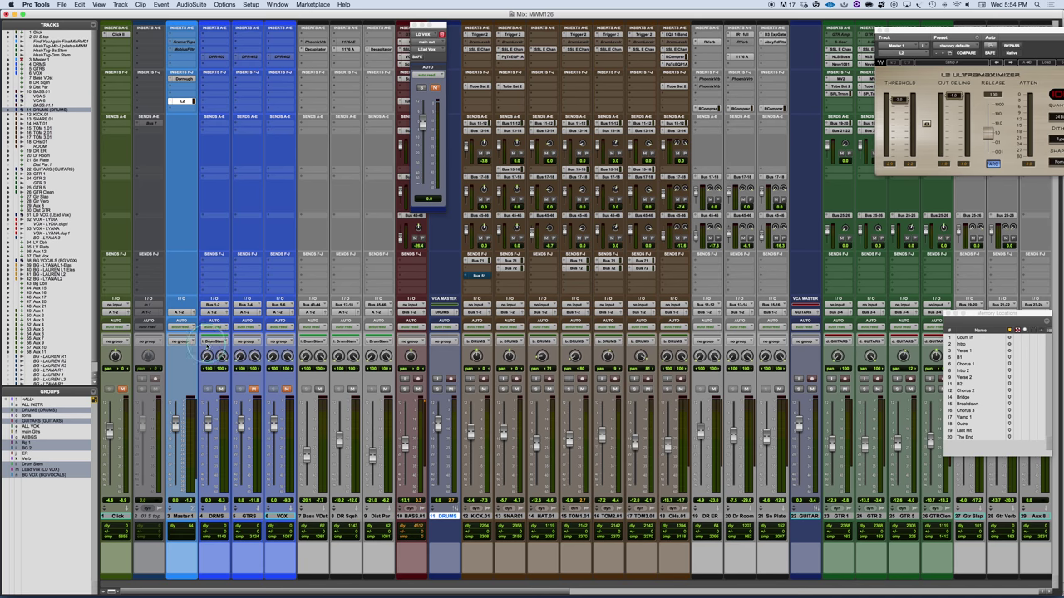
Step: Unmute the GTRS and VOX stem tracks, briefly re-muting VOX to check it
click(253, 389)
click(288, 388)
click(285, 389)
click(286, 389)
click(445, 517)
Step: Lower the DRUMS VCA fader slightly and scroll across the mix to review the other VCA masters
drag(437, 425, 438, 434)
scroll(810, 519, right, 10)
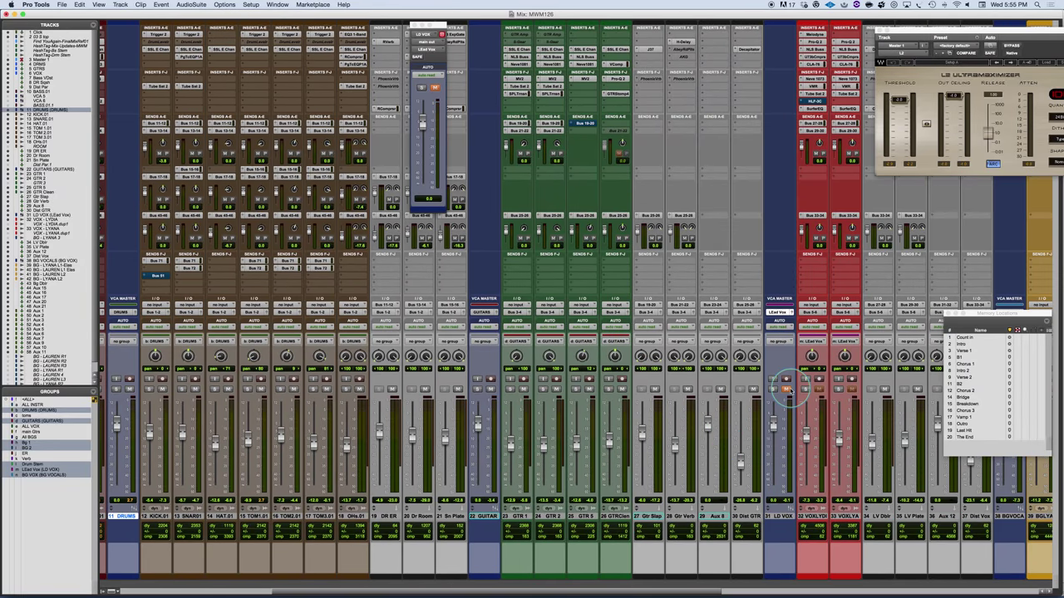
scroll(797, 432, right, 2)
scroll(803, 451, right, 9)
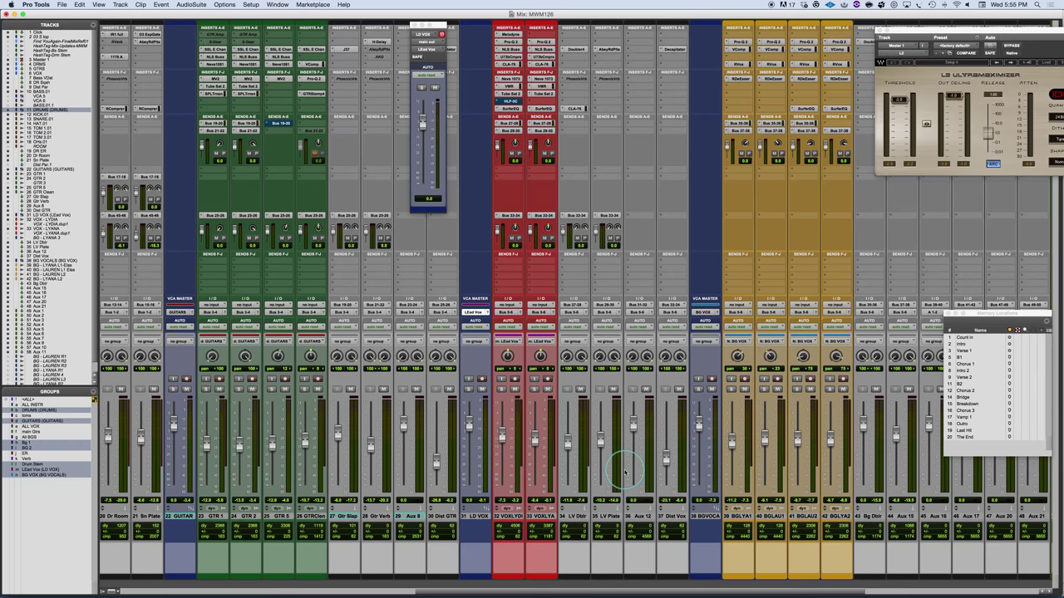
scroll(625, 472, left, 20)
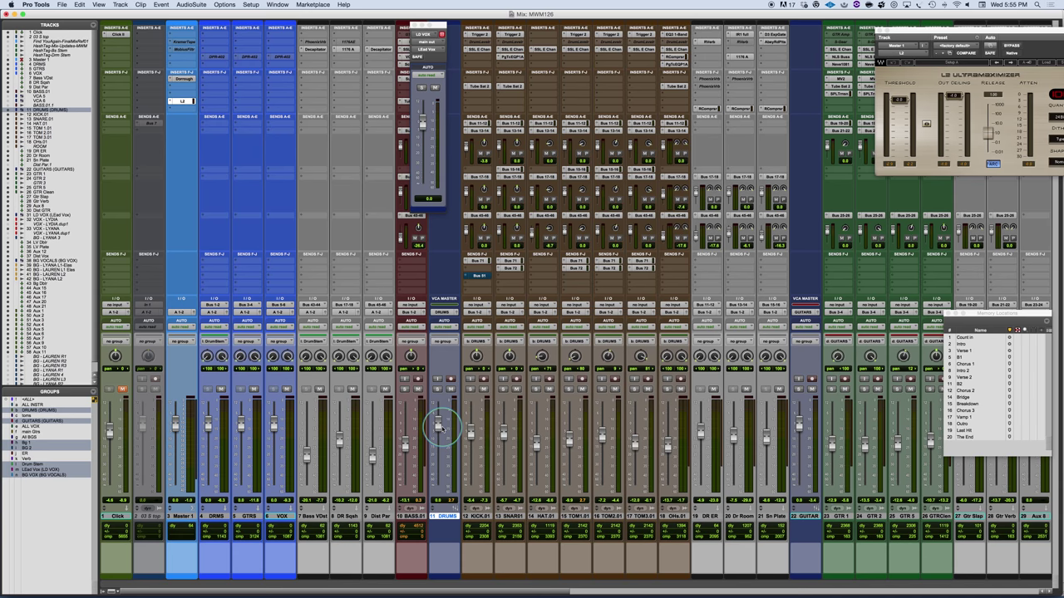
Step: Mute and unmute the DRUMS VCA to confirm it silences all drum tracks
click(450, 389)
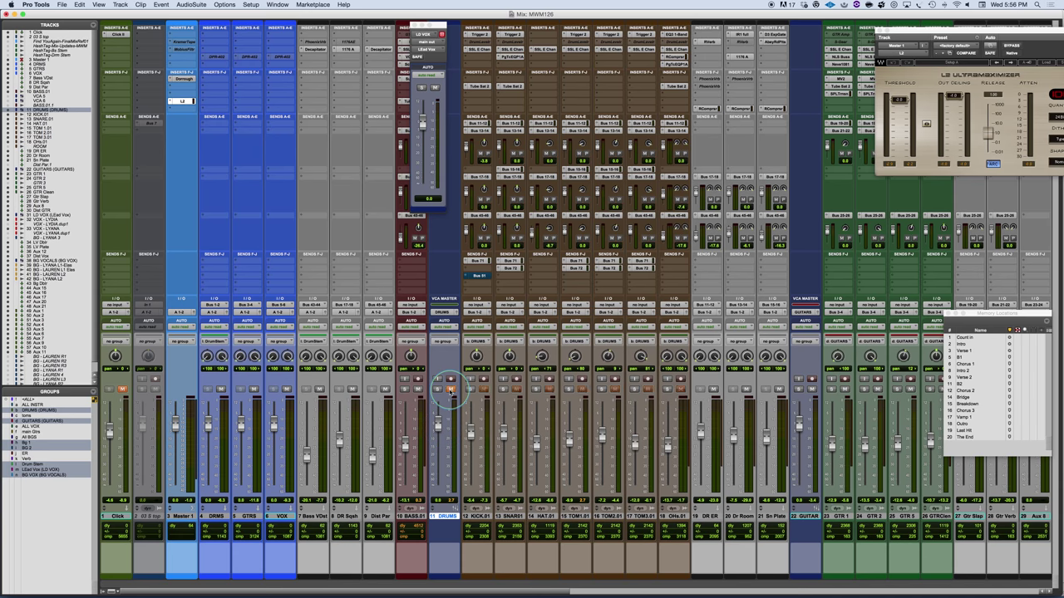
click(451, 389)
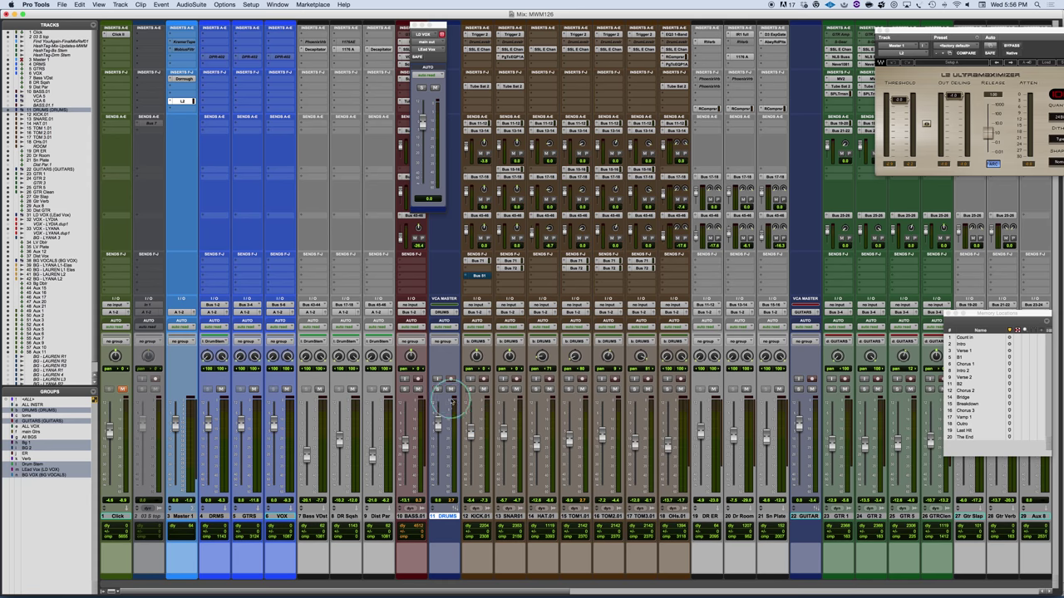
click(450, 391)
Step: Set the DRUMS VCA automation mode to trim
click(444, 327)
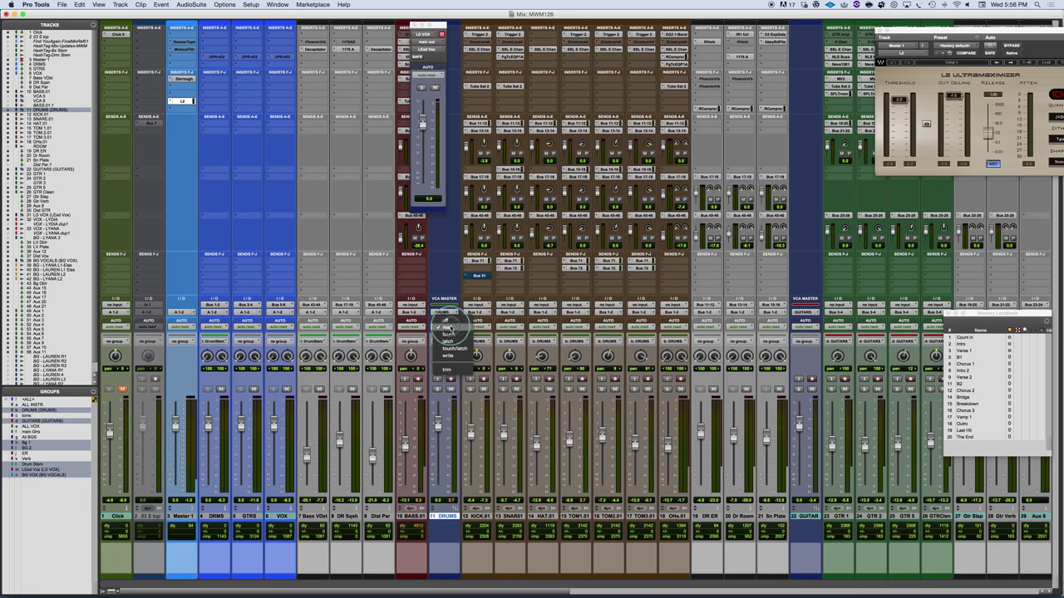
click(440, 368)
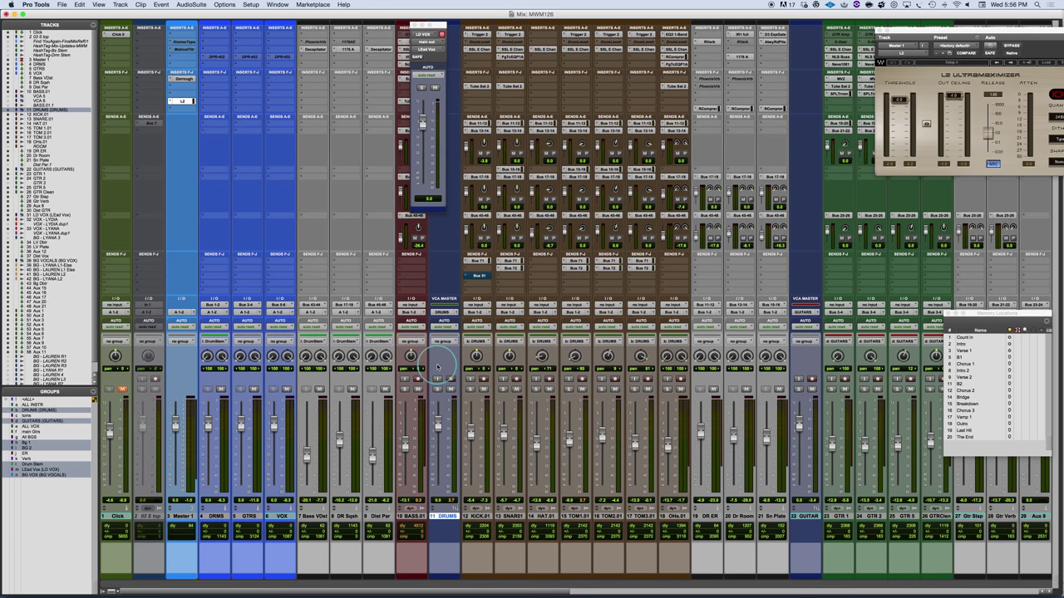
key(super+equal)
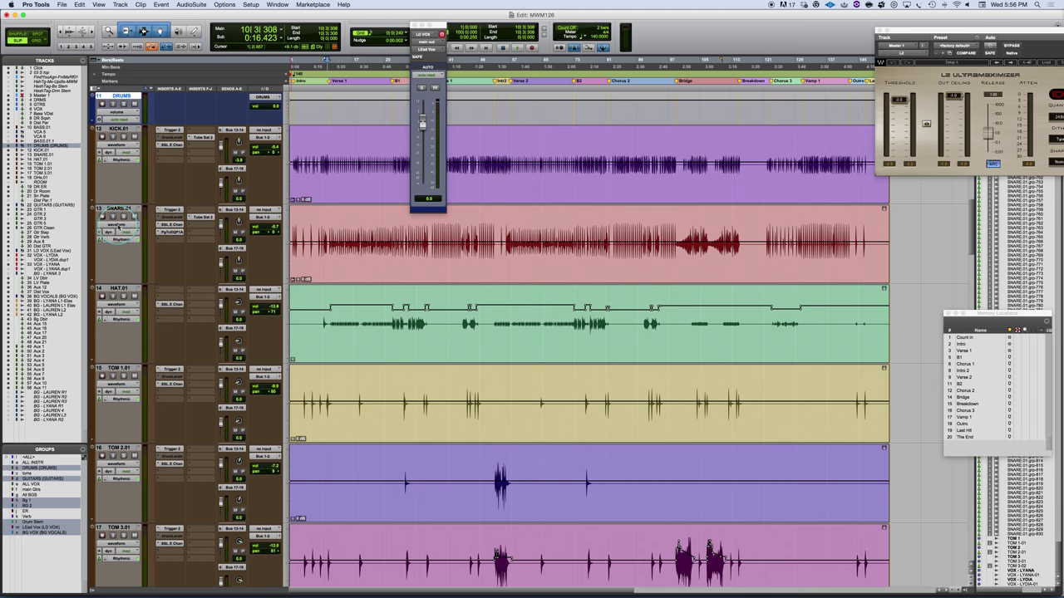
Step: Show volume automation, then volume trim lanes, on every track from the SNARE.01 view selector
click(119, 226)
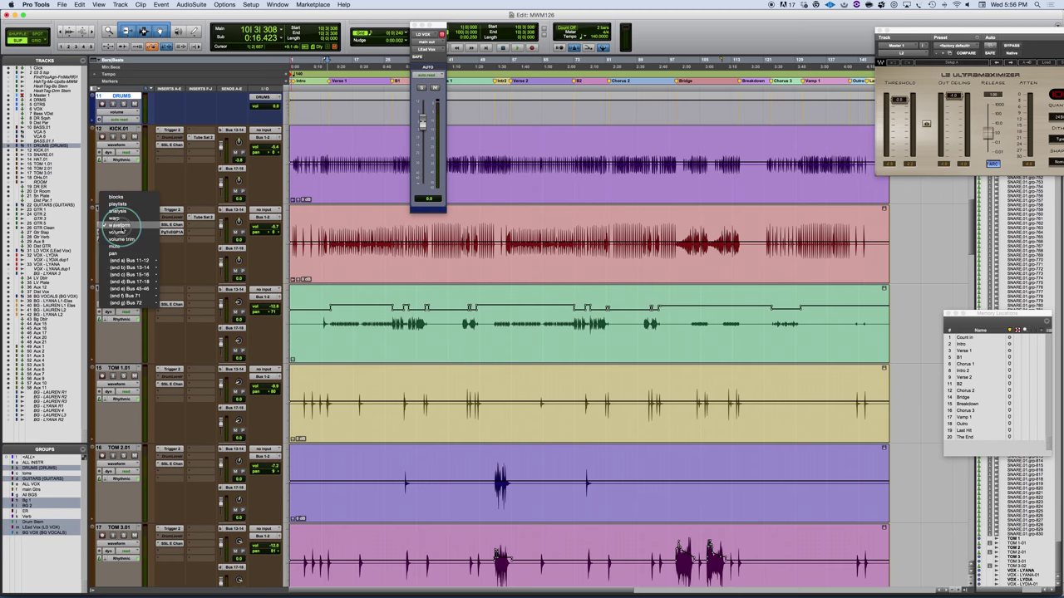
alt+click(121, 231)
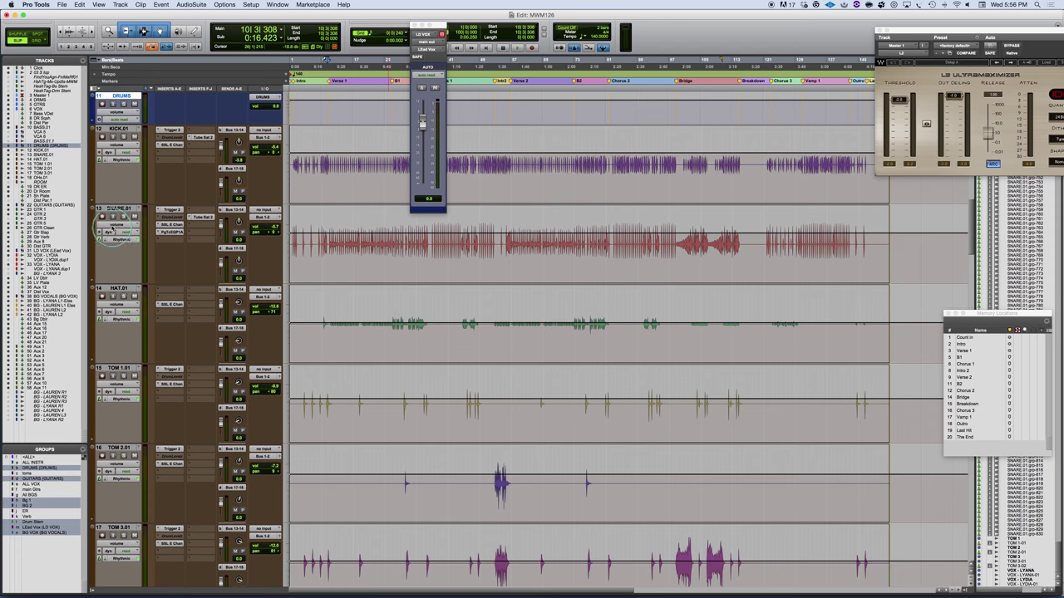
click(119, 225)
alt+click(120, 231)
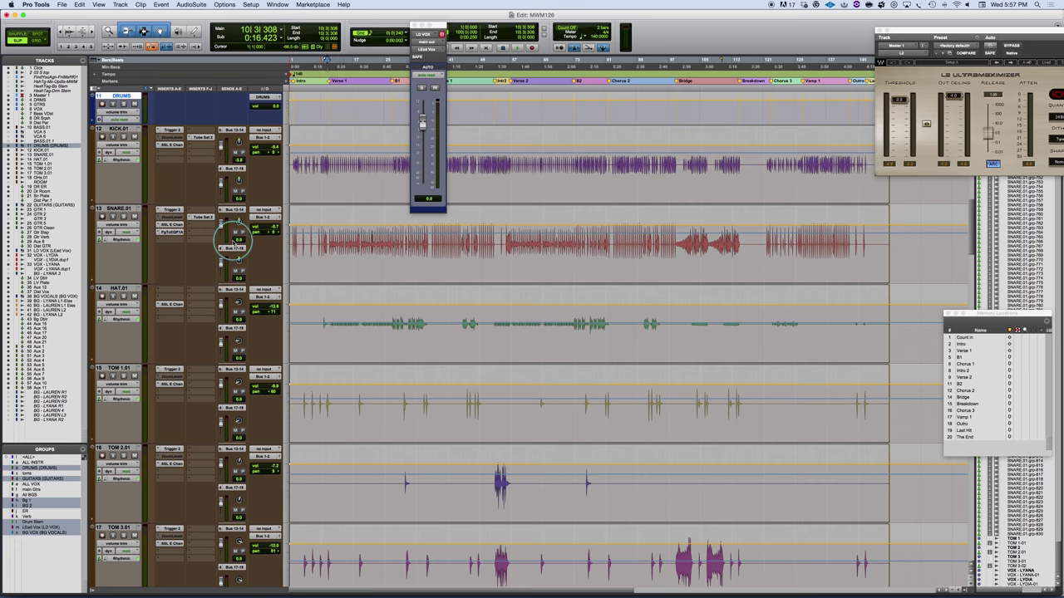
Step: Switch from the Edit window back to the Mix window with Cmd+=
key(super+equal)
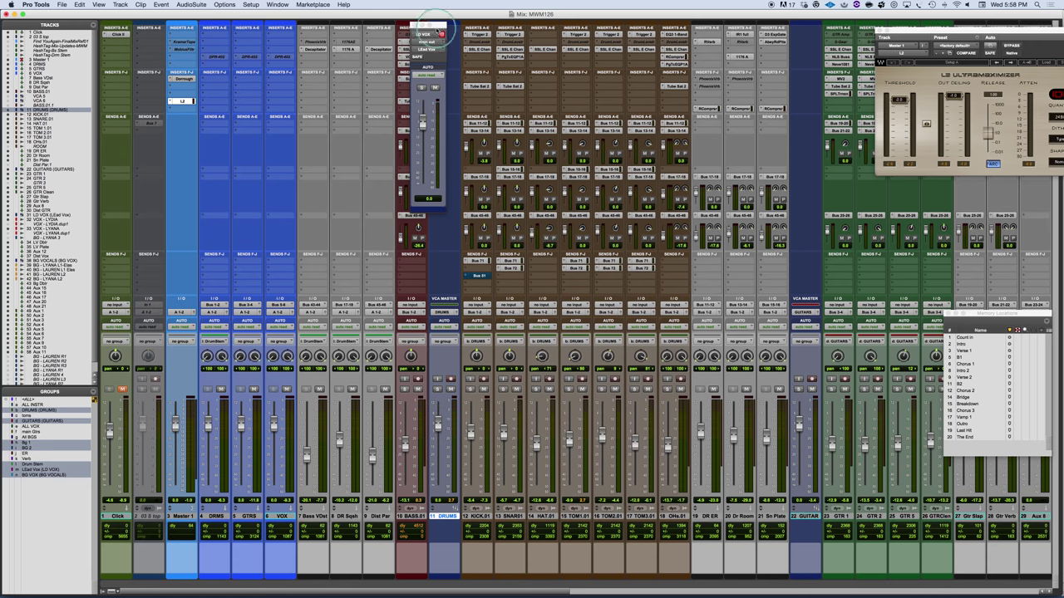
Step: Move the floating LD VOX fader window aside and close it
drag(435, 21, 882, 259)
click(882, 258)
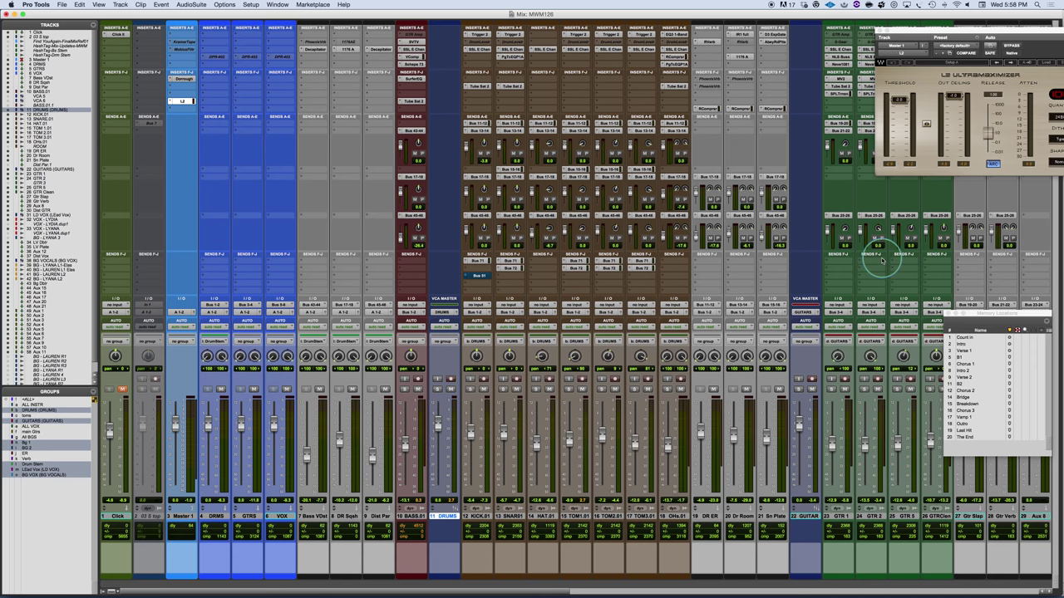